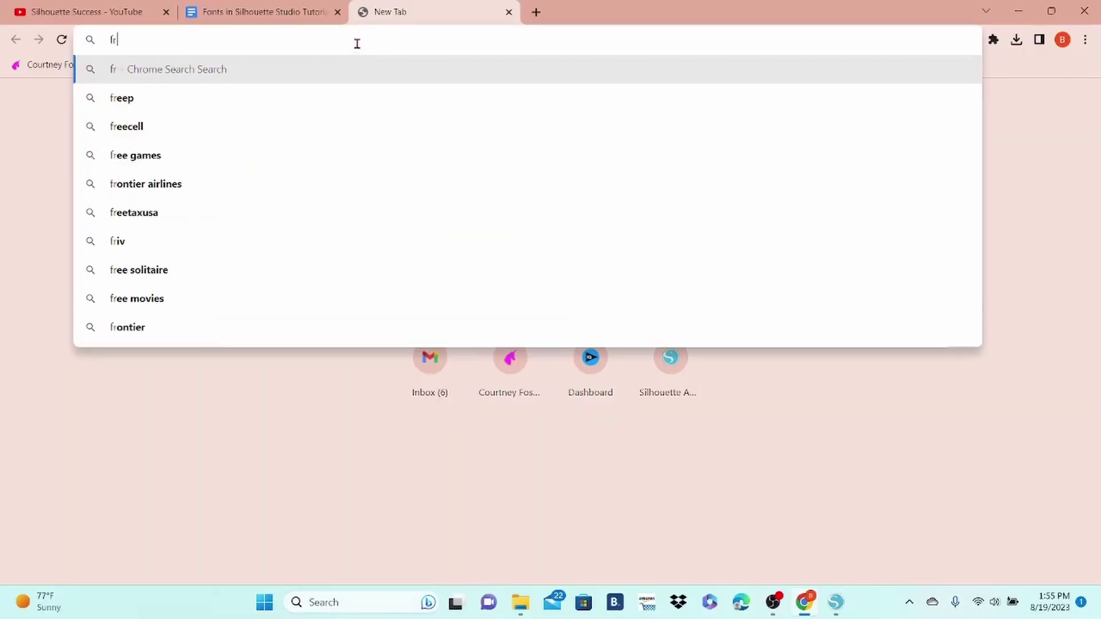
- Search the web for 'free fonts' and scroll through DaFont's recently added fonts
{"action": "key", "text": "Return"}
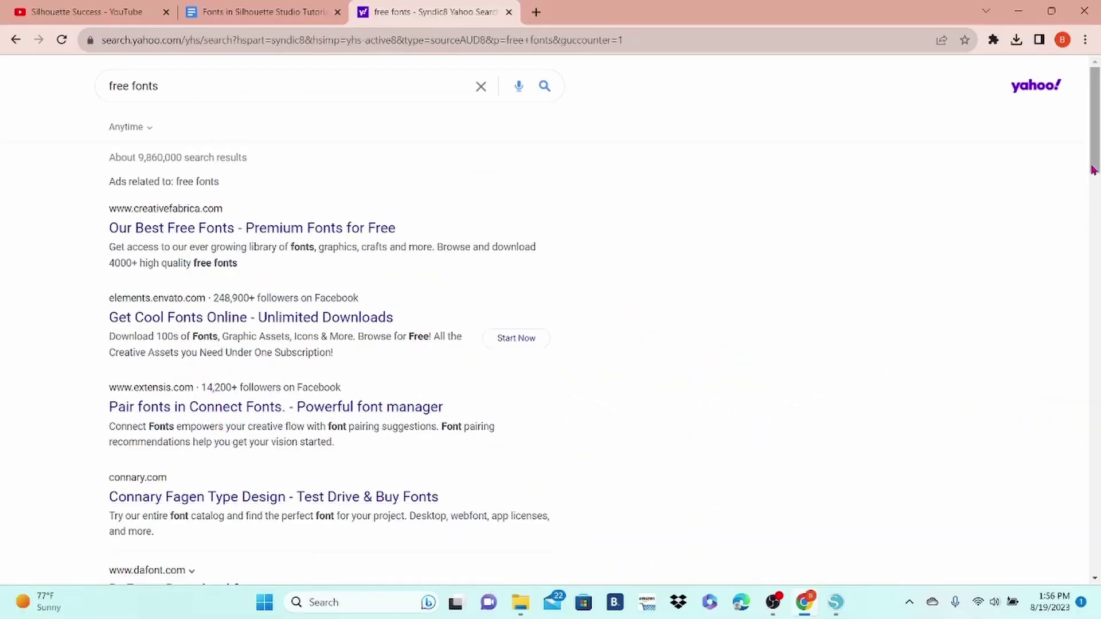
{"action": "scroll", "coordinate": [394, 276], "scroll_direction": "down", "scroll_amount": 7}
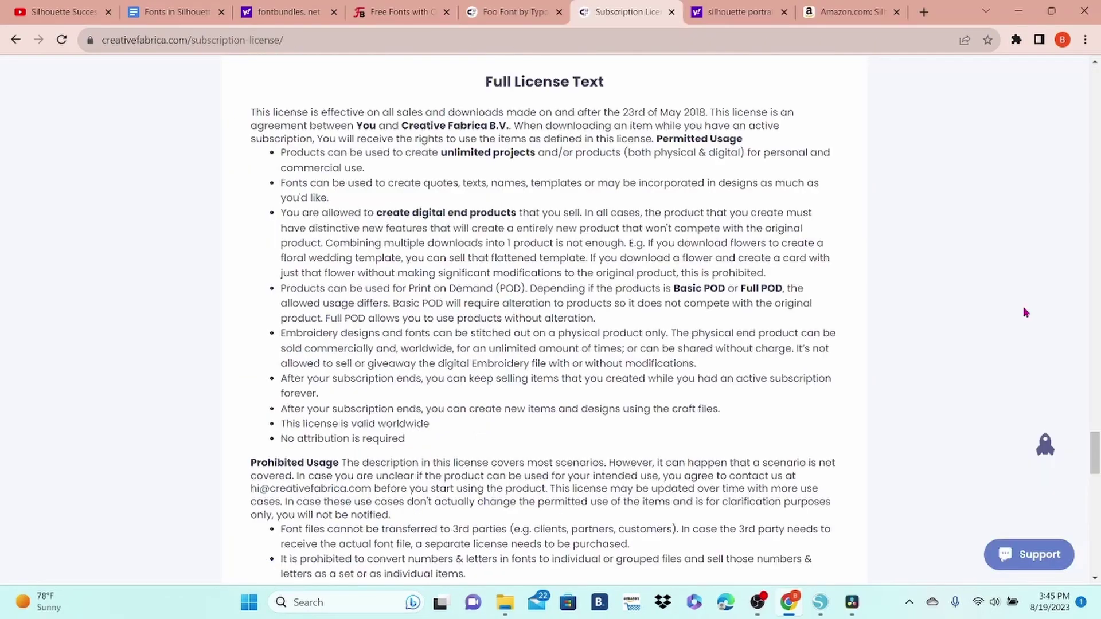
{"action": "scroll", "coordinate": [1026, 312], "scroll_direction": "down", "scroll_amount": 3}
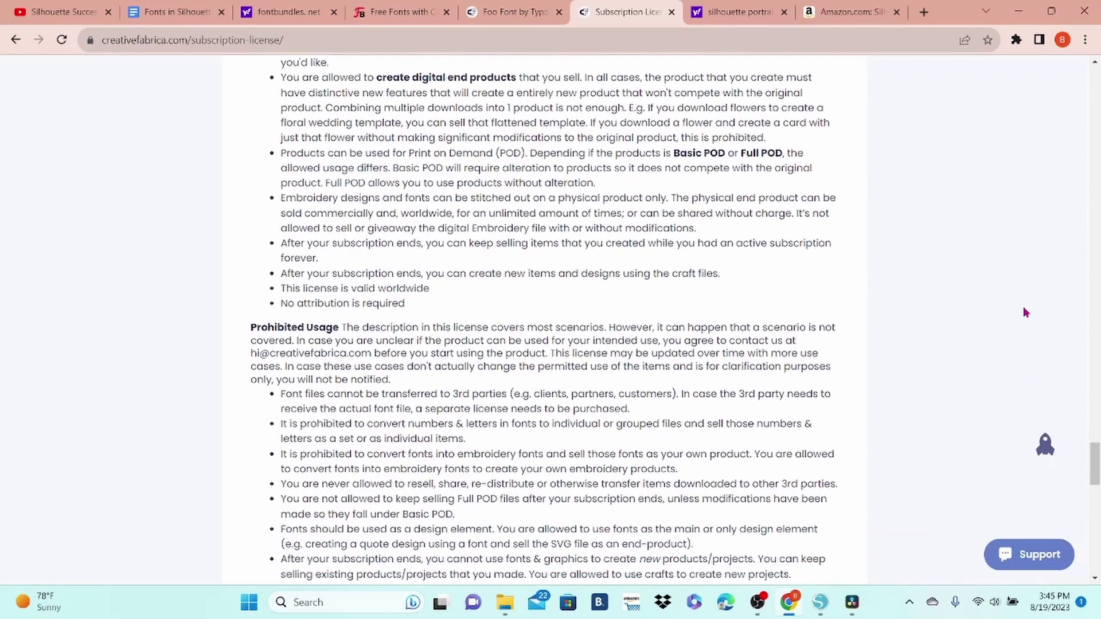
{"action": "scroll", "coordinate": [1026, 312], "scroll_direction": "down", "scroll_amount": 3}
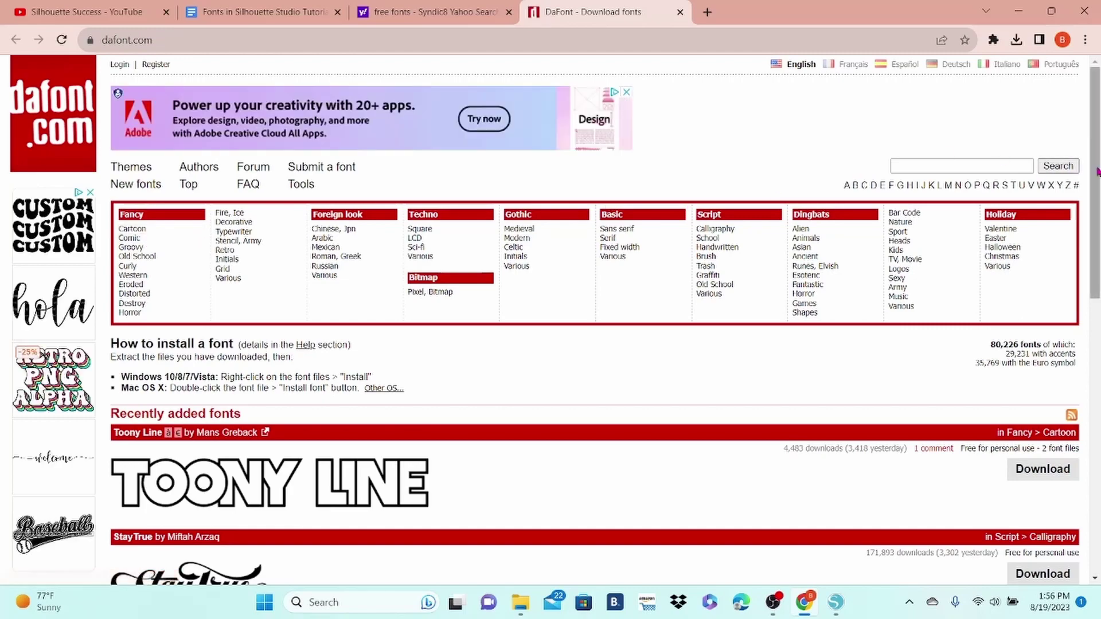
{"action": "scroll", "coordinate": [1096, 171], "scroll_direction": "down", "scroll_amount": 4}
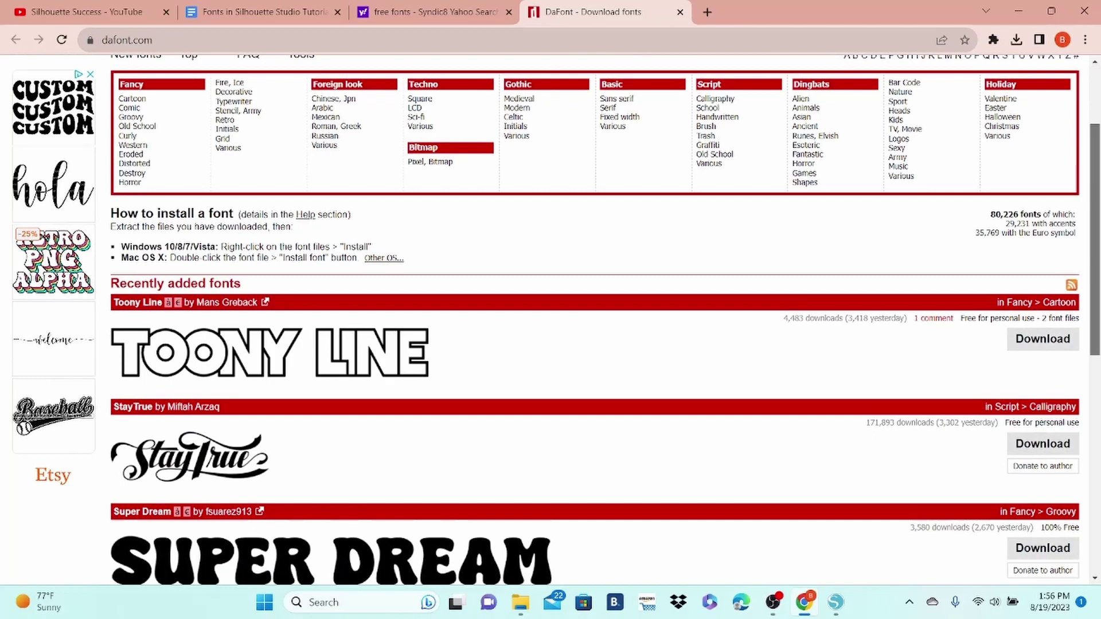
{"action": "scroll", "coordinate": [1096, 171], "scroll_direction": "down", "scroll_amount": 4}
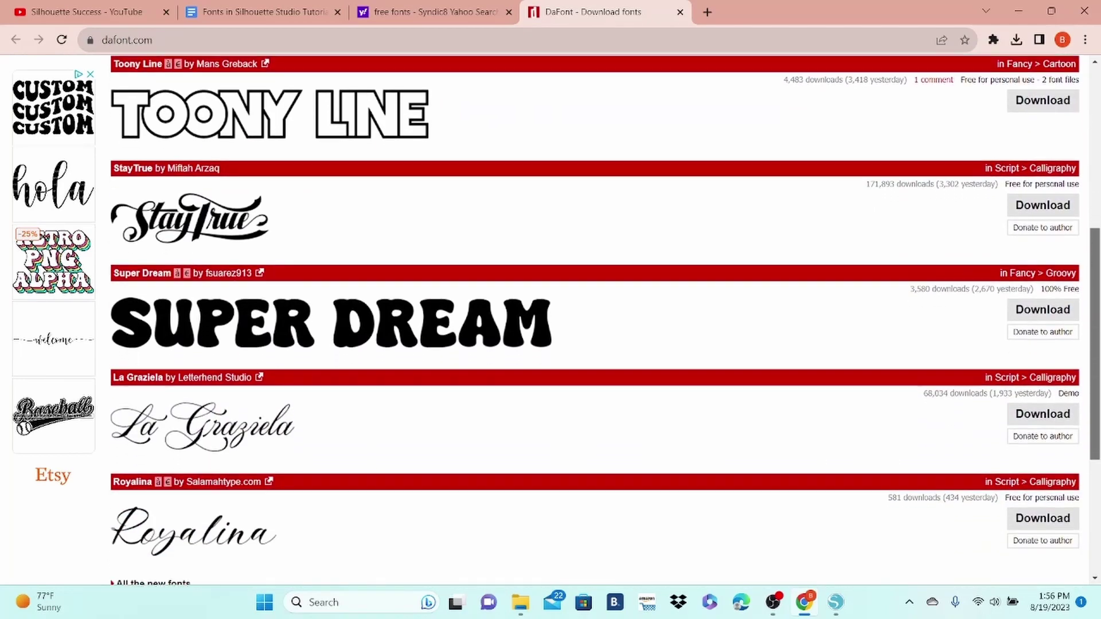
{"action": "scroll", "coordinate": [596, 322], "scroll_direction": "down", "scroll_amount": 2}
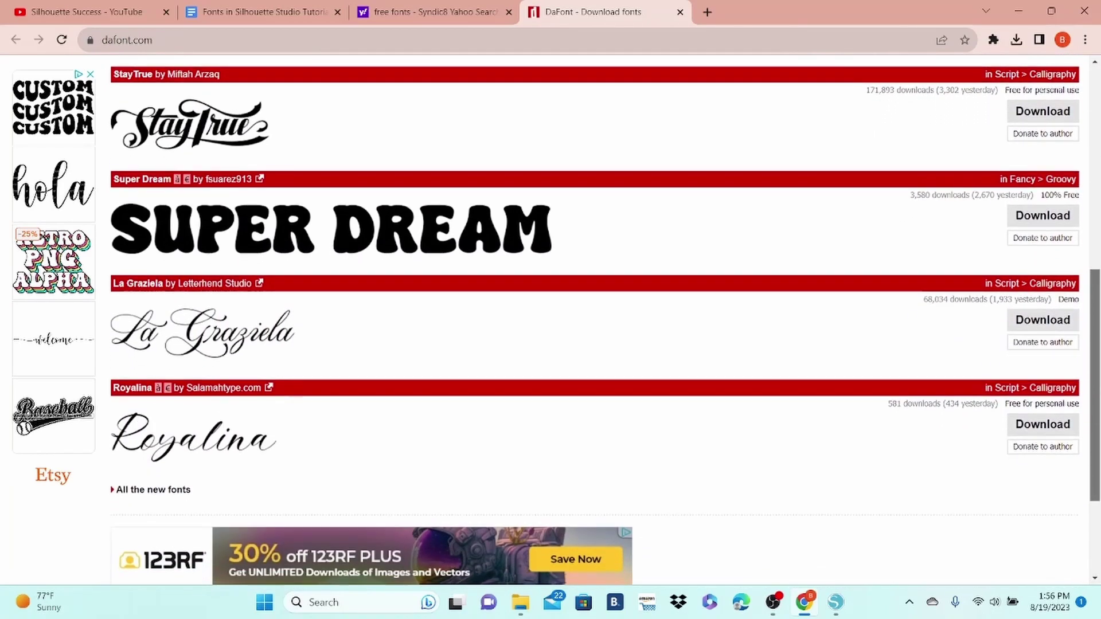
- Close DaFont, open fontbundles.net/free-fonts and scroll down through its free fonts
{"action": "key", "text": "ctrl+w"}
{"action": "type", "text": "font"}
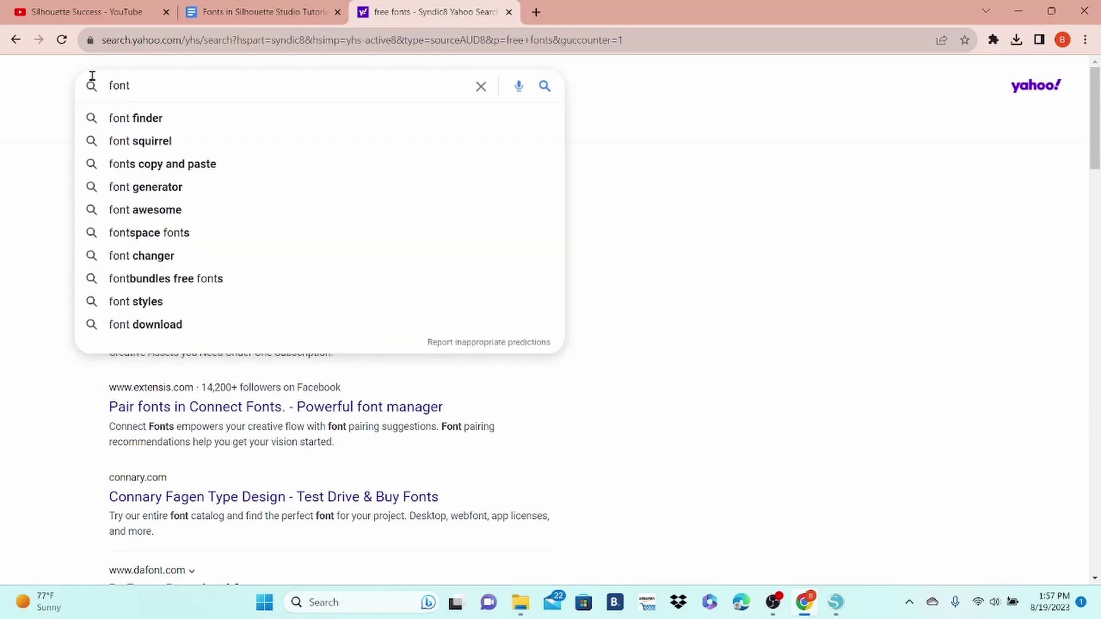
{"action": "type", "text": "bundles."}
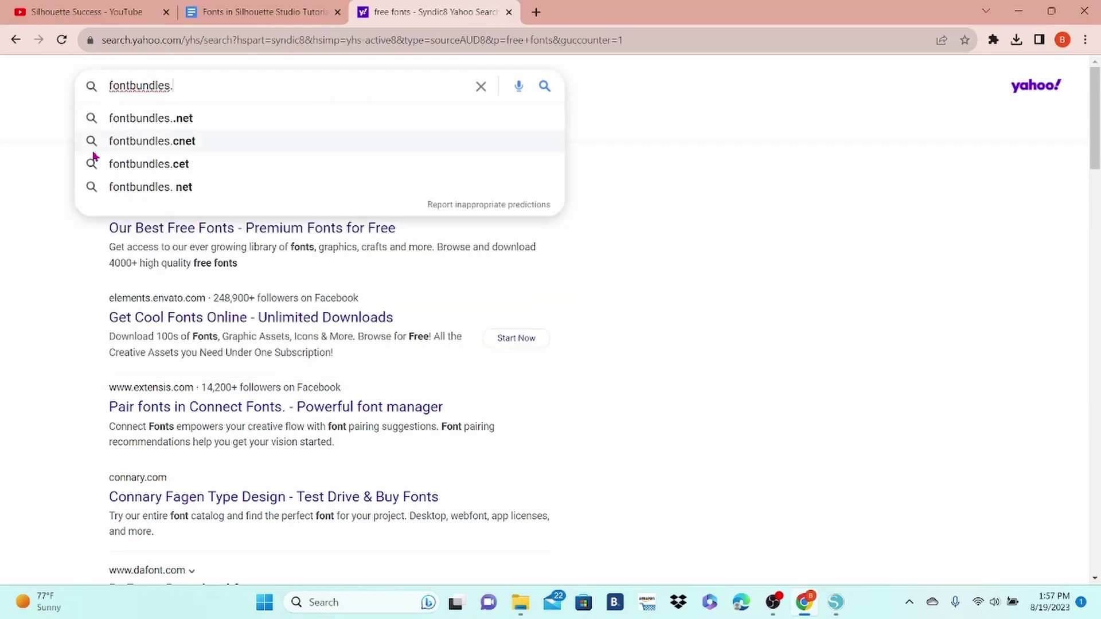
{"action": "left_click", "coordinate": [127, 185]}
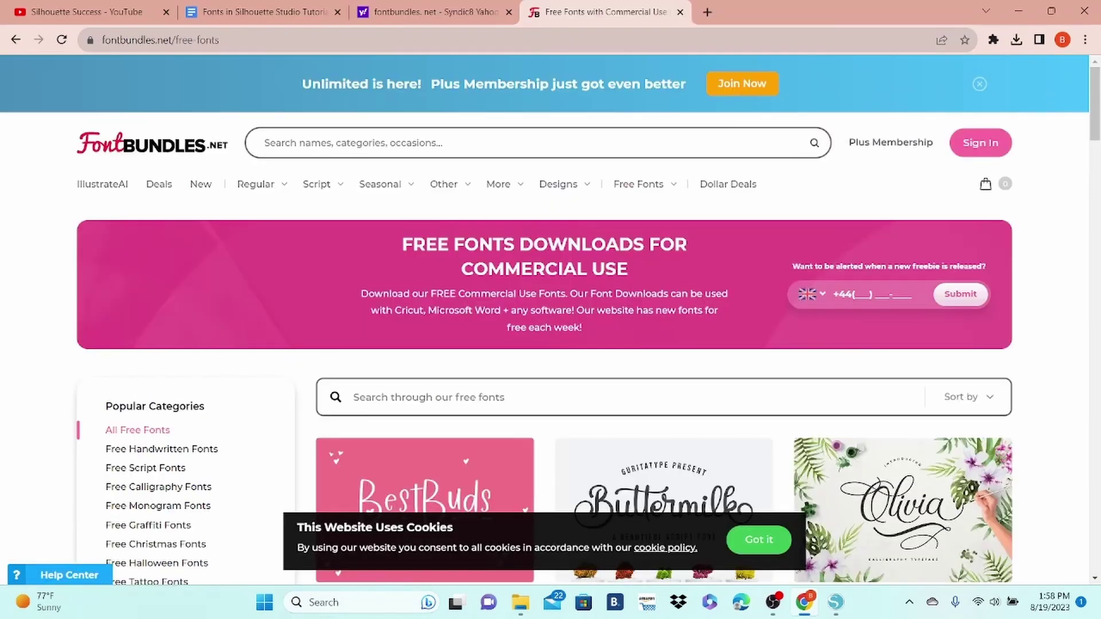
{"action": "scroll", "coordinate": [452, 76], "scroll_direction": "down", "scroll_amount": 3}
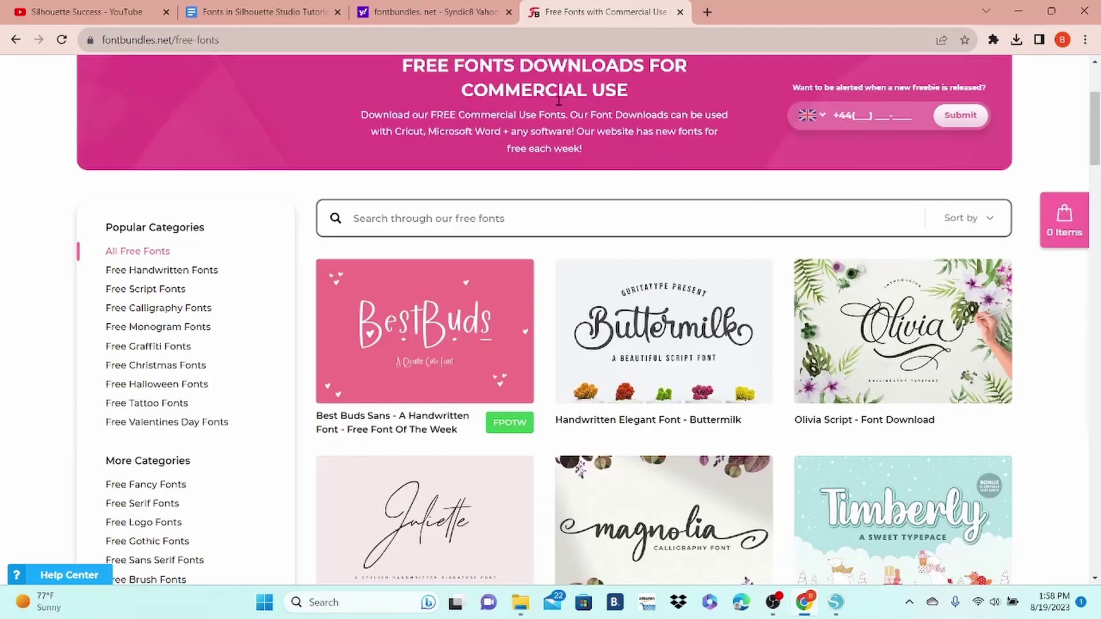
{"action": "left_click_drag", "start_coordinate": [1095, 129], "coordinate": [1095, 367]}
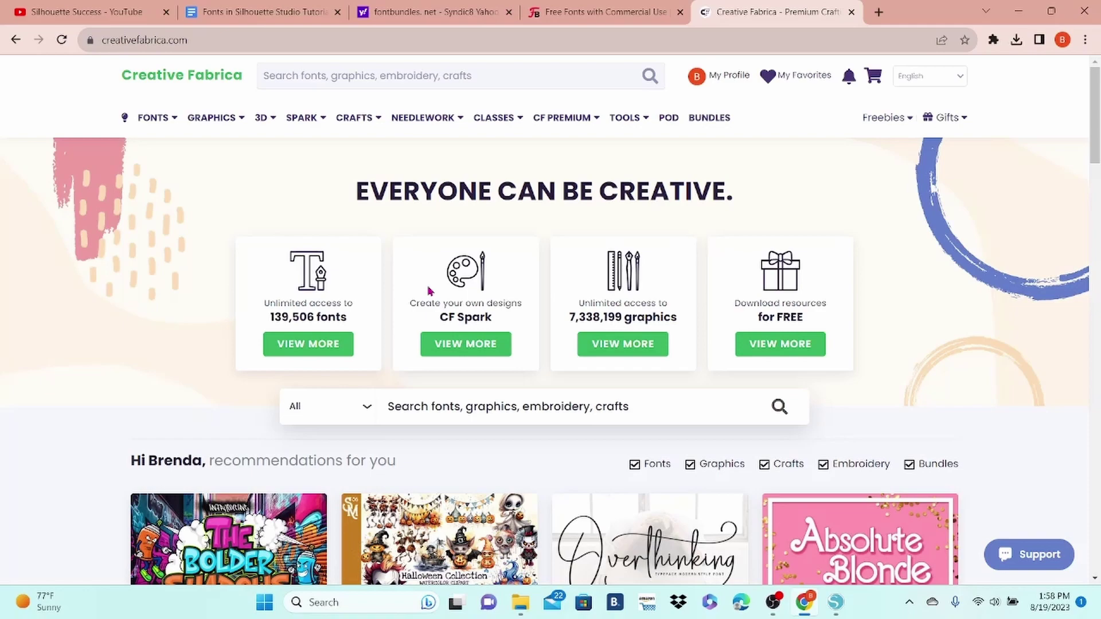
- Open Creative Fabrica's Free Fonts listing under Freebies and scroll through the font cards
{"action": "mouse_move", "coordinate": [868, 133]}
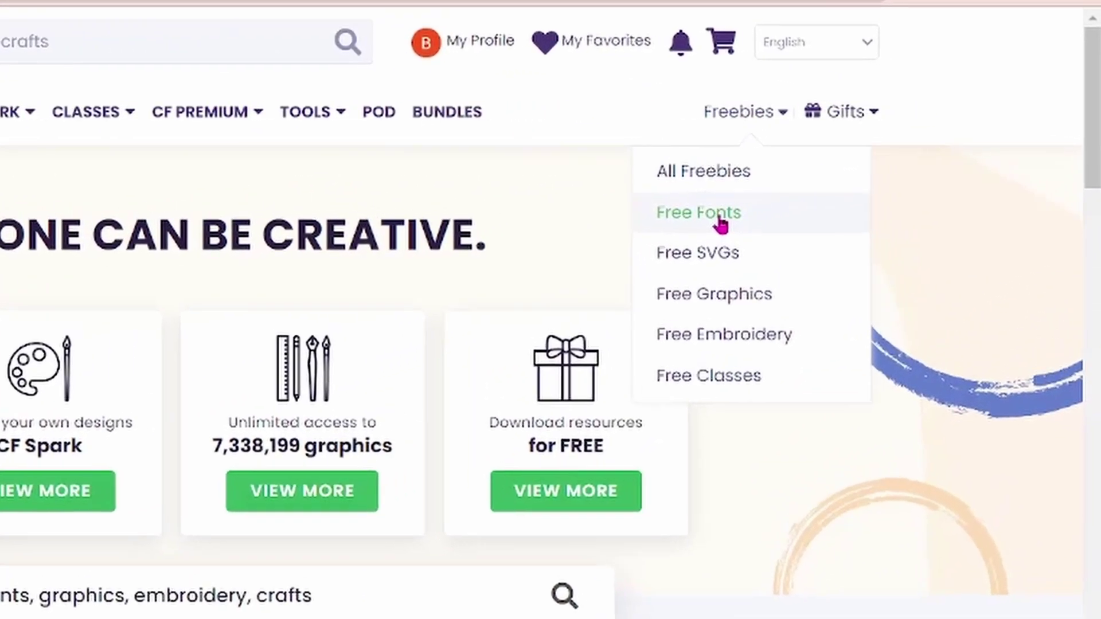
{"action": "left_click", "coordinate": [719, 224]}
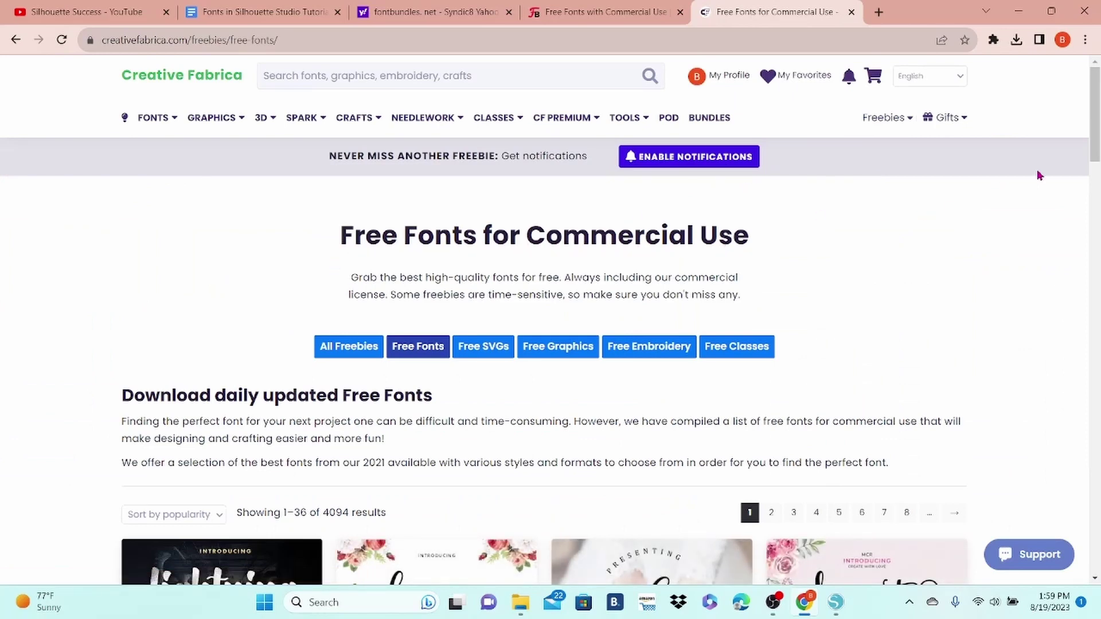
{"action": "scroll", "coordinate": [1039, 175], "scroll_direction": "down", "scroll_amount": 3}
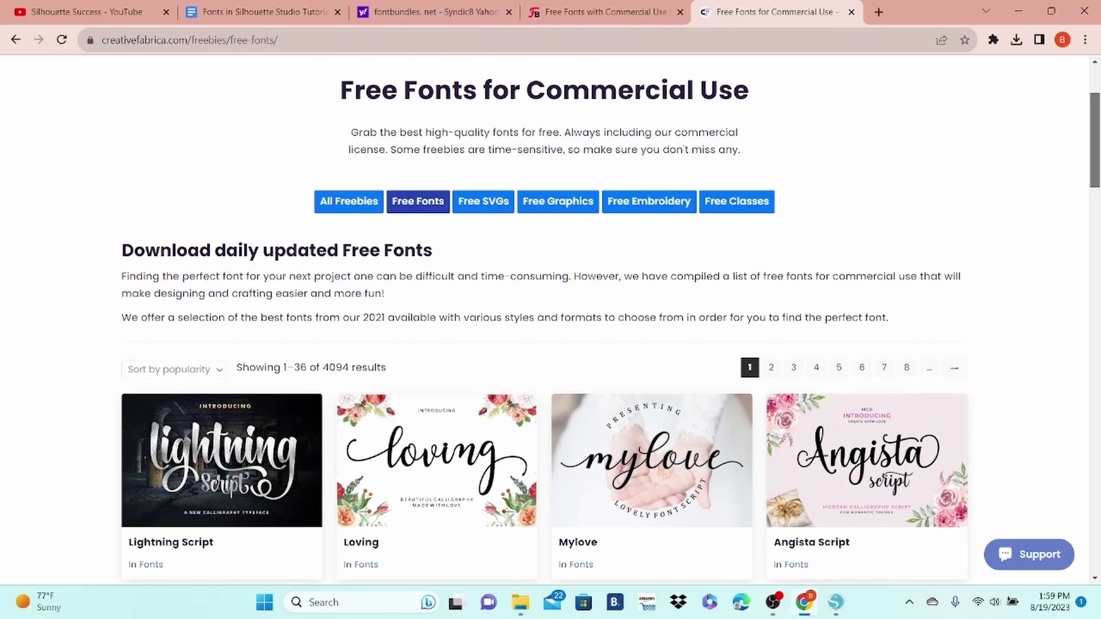
{"action": "scroll", "coordinate": [551, 320], "scroll_direction": "down", "scroll_amount": 7}
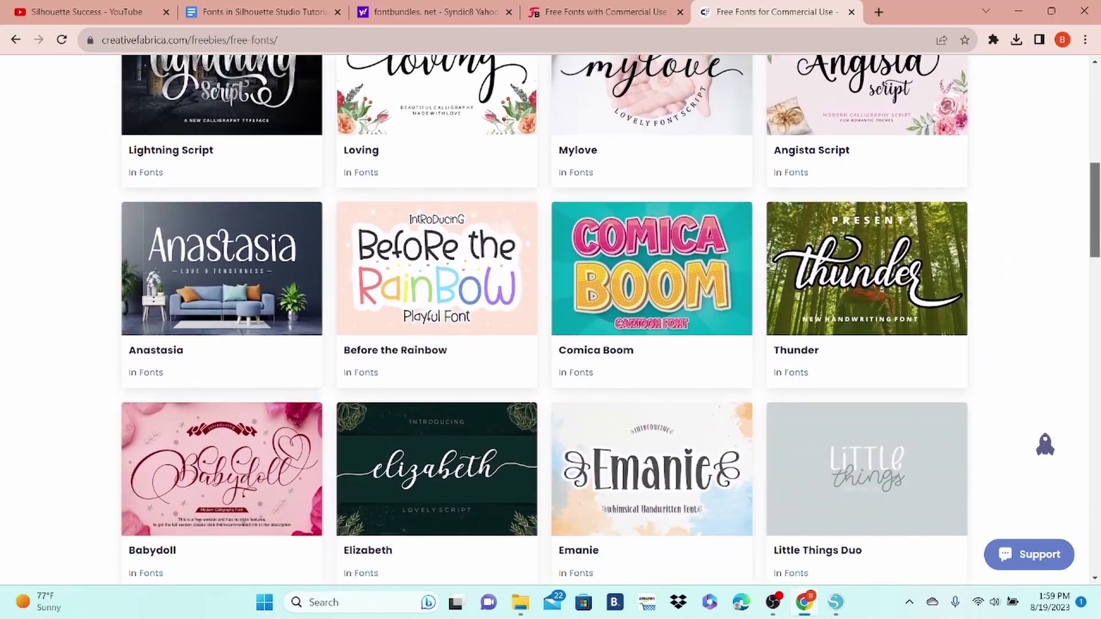
{"action": "scroll", "coordinate": [550, 320], "scroll_direction": "down", "scroll_amount": 6}
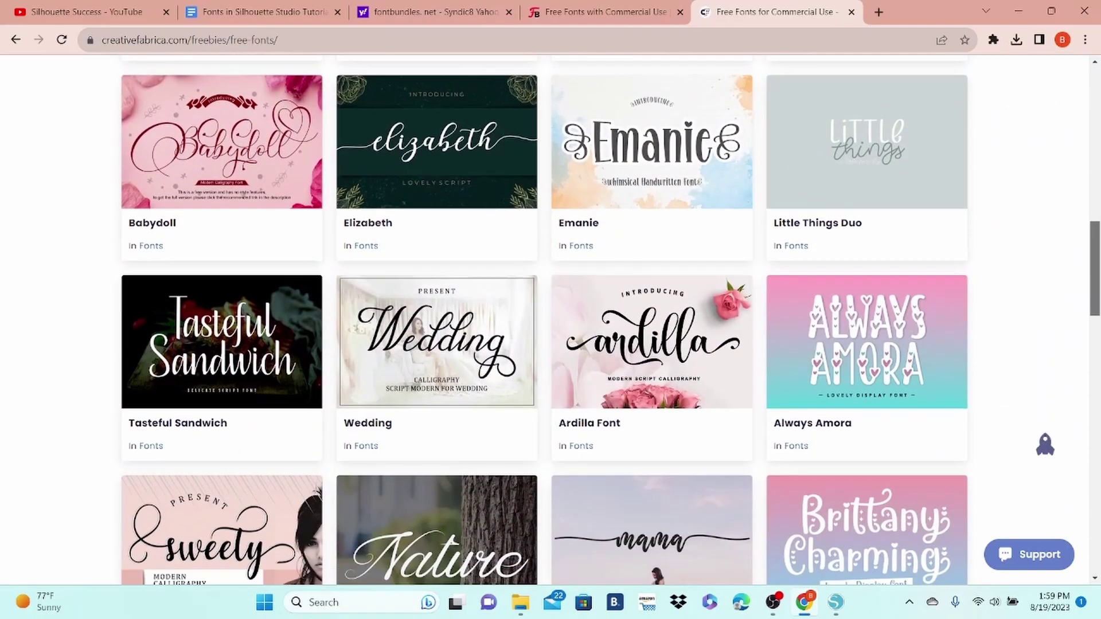
{"action": "scroll", "coordinate": [550, 319], "scroll_direction": "down", "scroll_amount": 4}
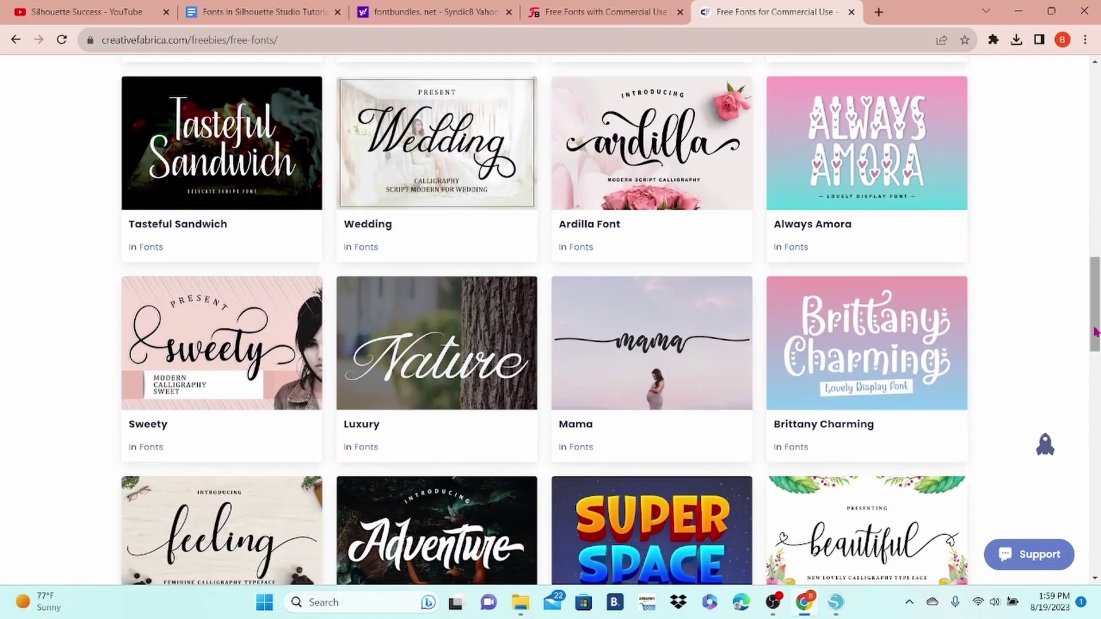
{"action": "scroll", "coordinate": [1092, 338], "scroll_direction": "down", "scroll_amount": 4}
{"action": "scroll", "coordinate": [550, 320], "scroll_direction": "down", "scroll_amount": 7}
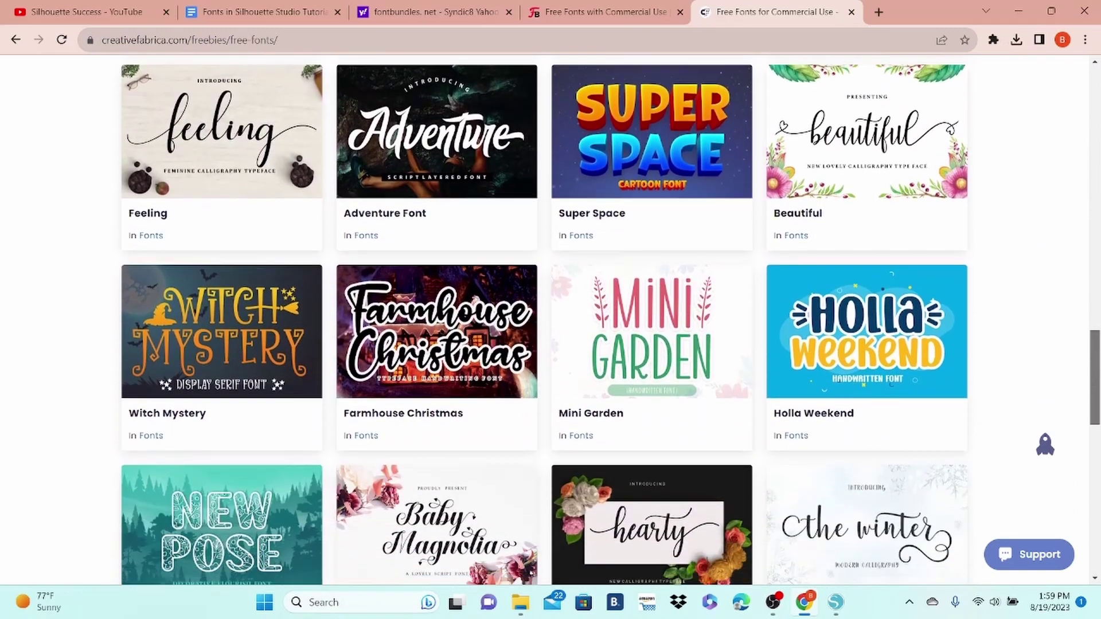
{"action": "scroll", "coordinate": [900, 566], "scroll_direction": "down", "scroll_amount": 1}
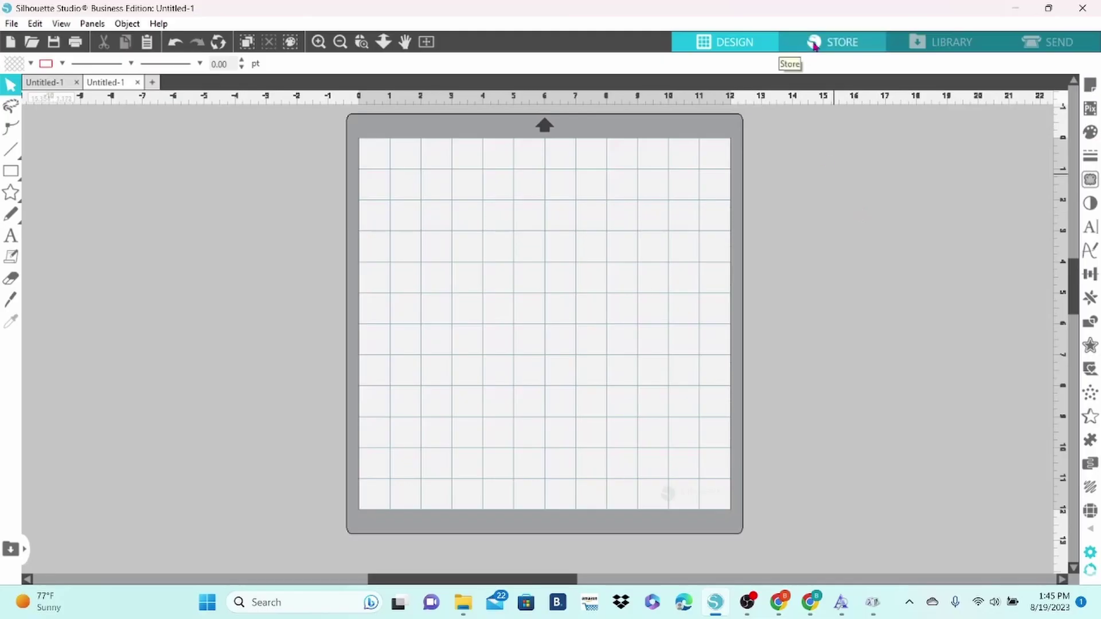
- Add the Pretty In Pink Color Font to the store cart and start its $4.99 express checkout
{"action": "left_click", "coordinate": [815, 45]}
{"action": "left_click", "coordinate": [133, 151]}
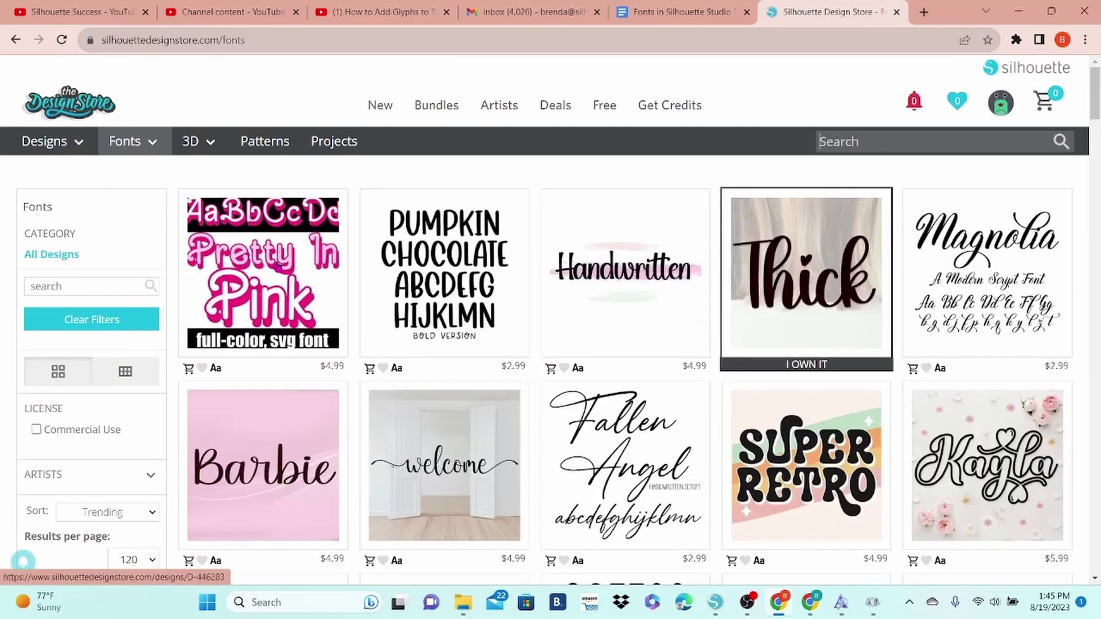
{"action": "left_click", "coordinate": [277, 267]}
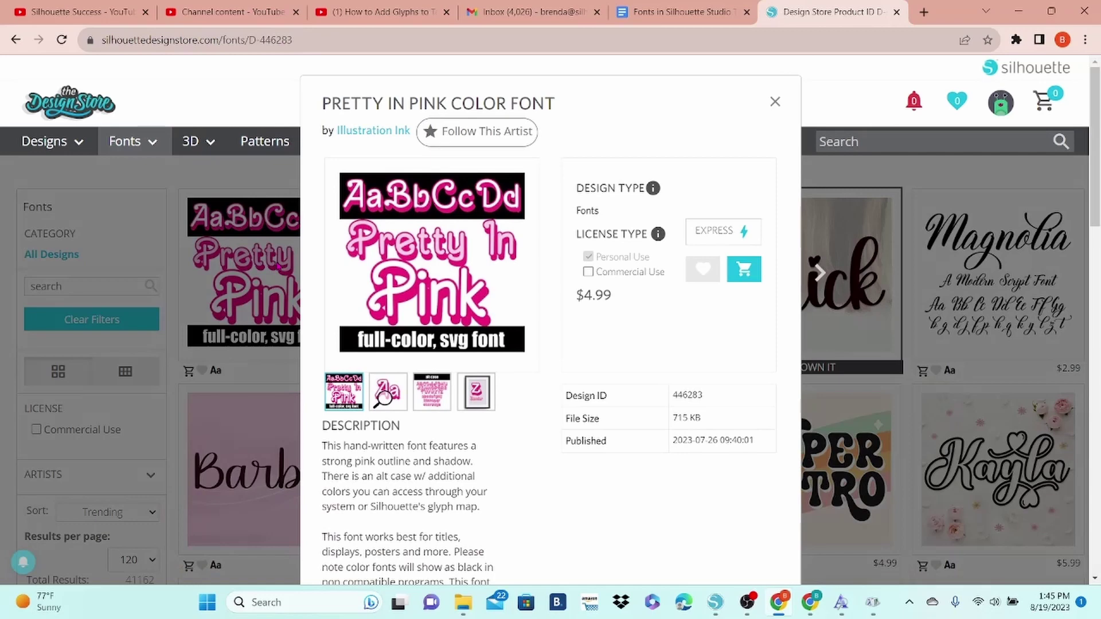
{"action": "left_click", "coordinate": [744, 269]}
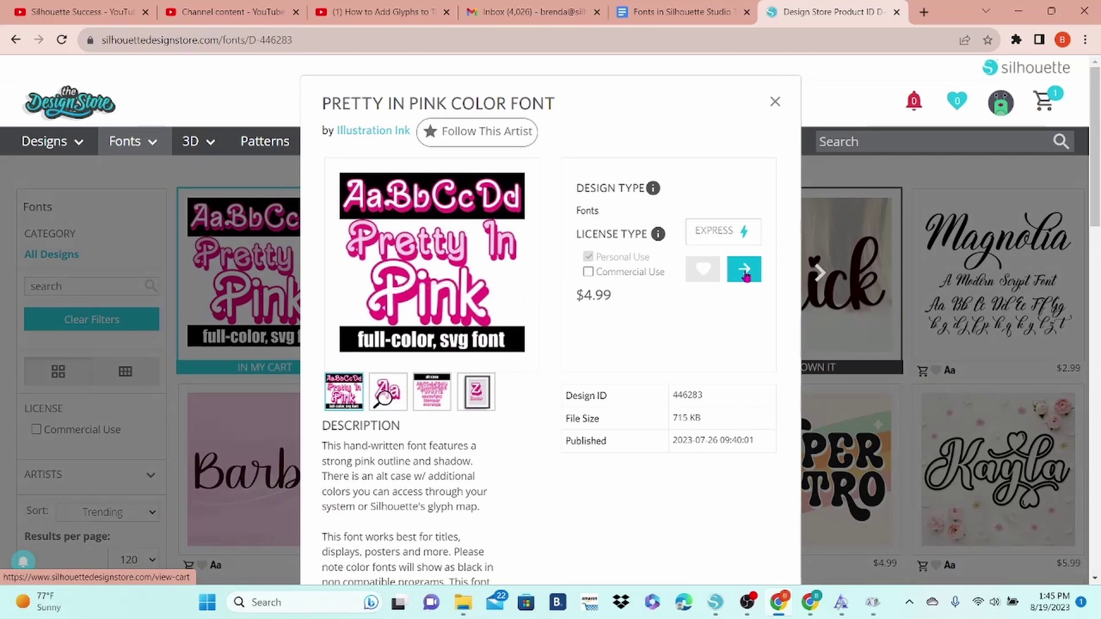
{"action": "left_click", "coordinate": [729, 244]}
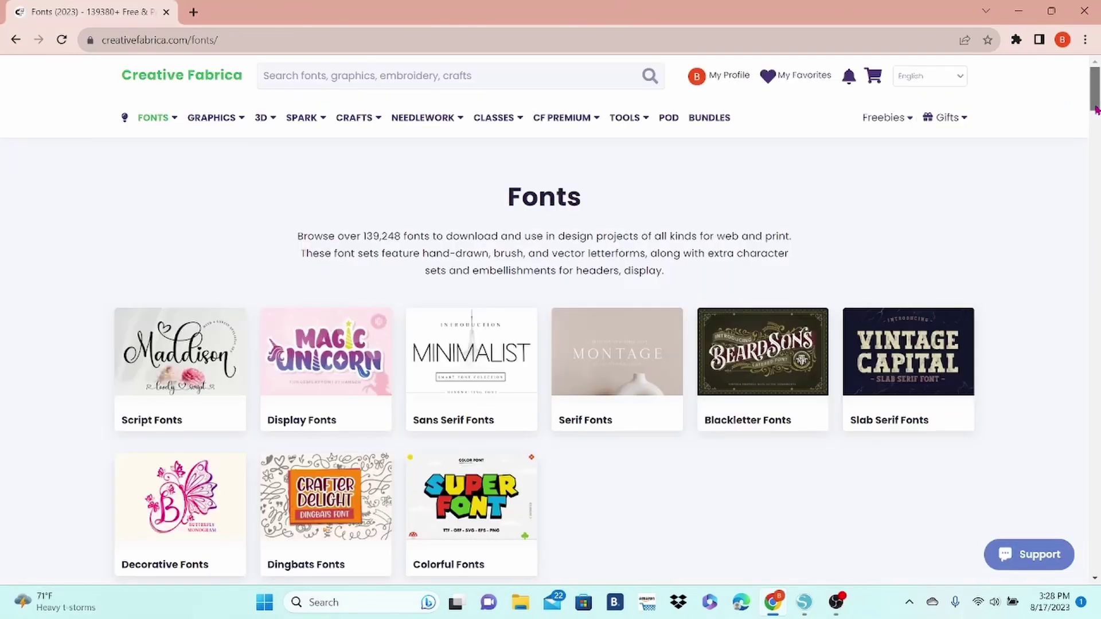
- Download the Spooky Halloween font zip and open it to view its font files
{"action": "scroll", "coordinate": [550, 319], "scroll_direction": "down", "scroll_amount": 7}
{"action": "scroll", "coordinate": [551, 318], "scroll_direction": "down", "scroll_amount": 18}
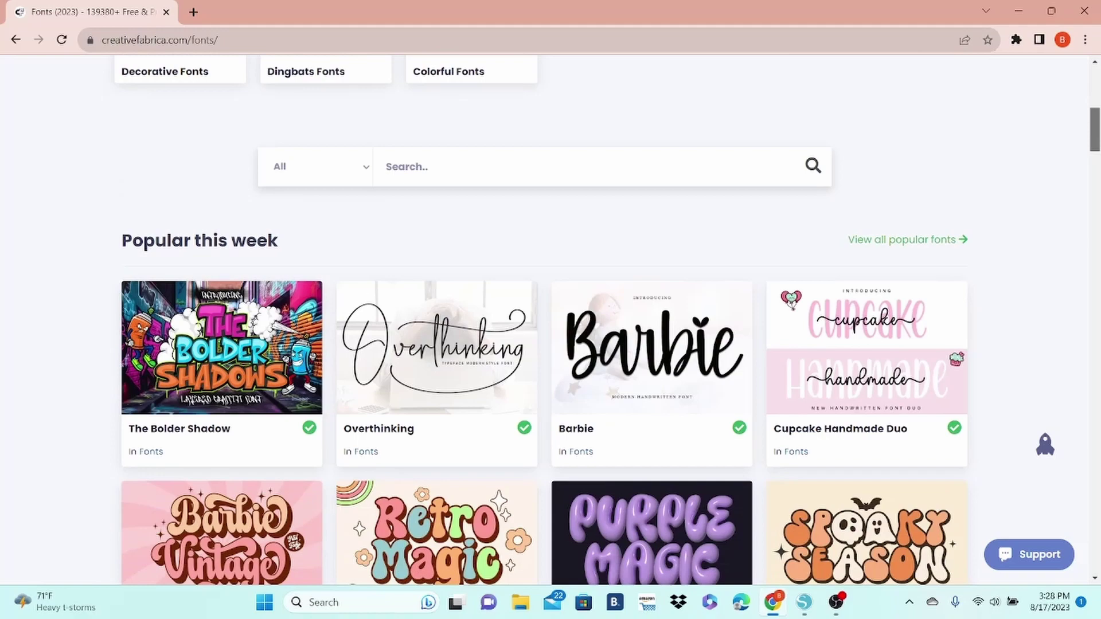
{"action": "scroll", "coordinate": [483, 330], "scroll_direction": "down", "scroll_amount": 6}
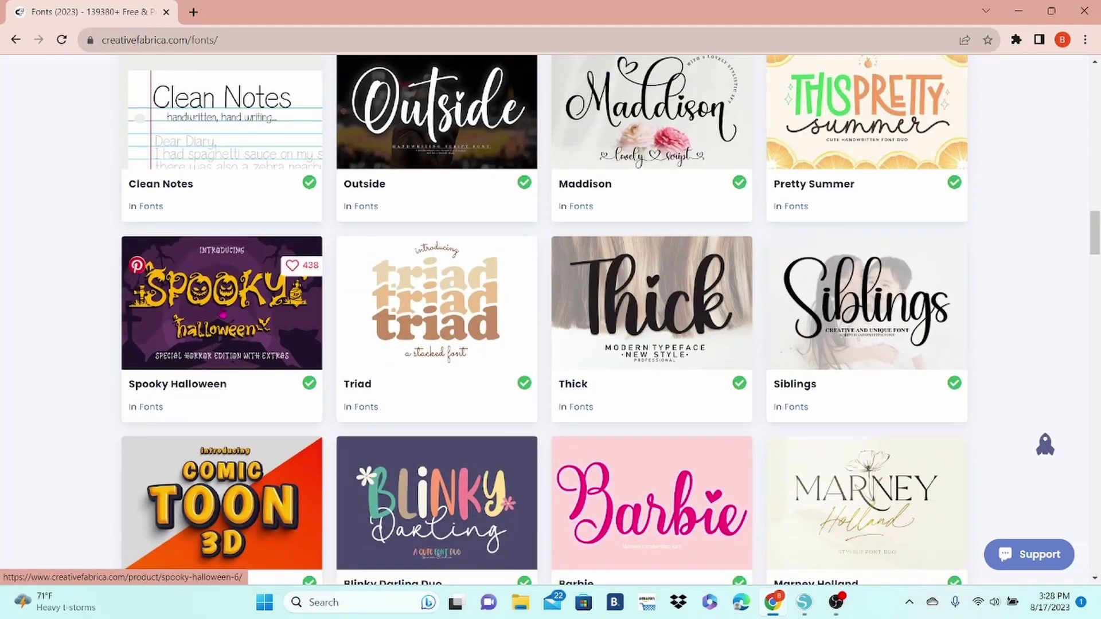
{"action": "left_click", "coordinate": [222, 315]}
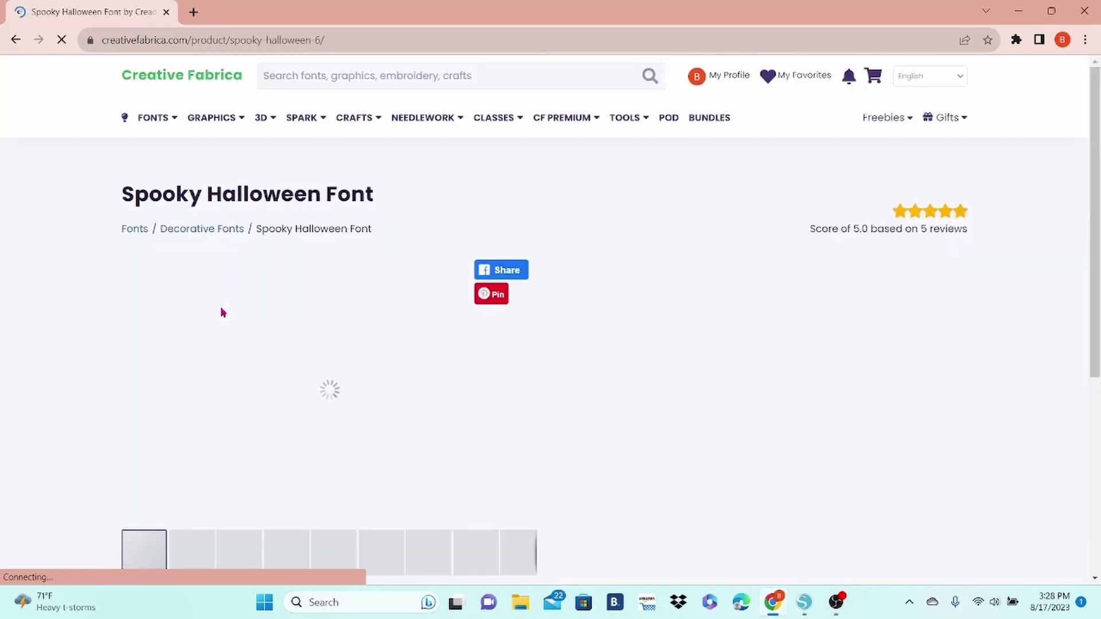
{"action": "left_click", "coordinate": [609, 283]}
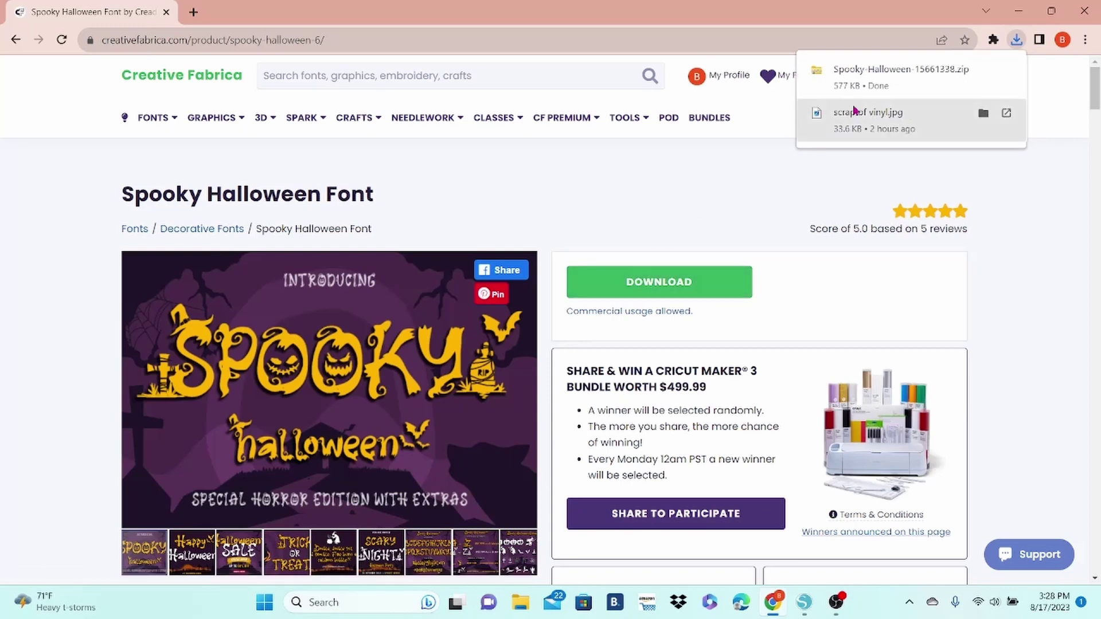
{"action": "left_click", "coordinate": [877, 79]}
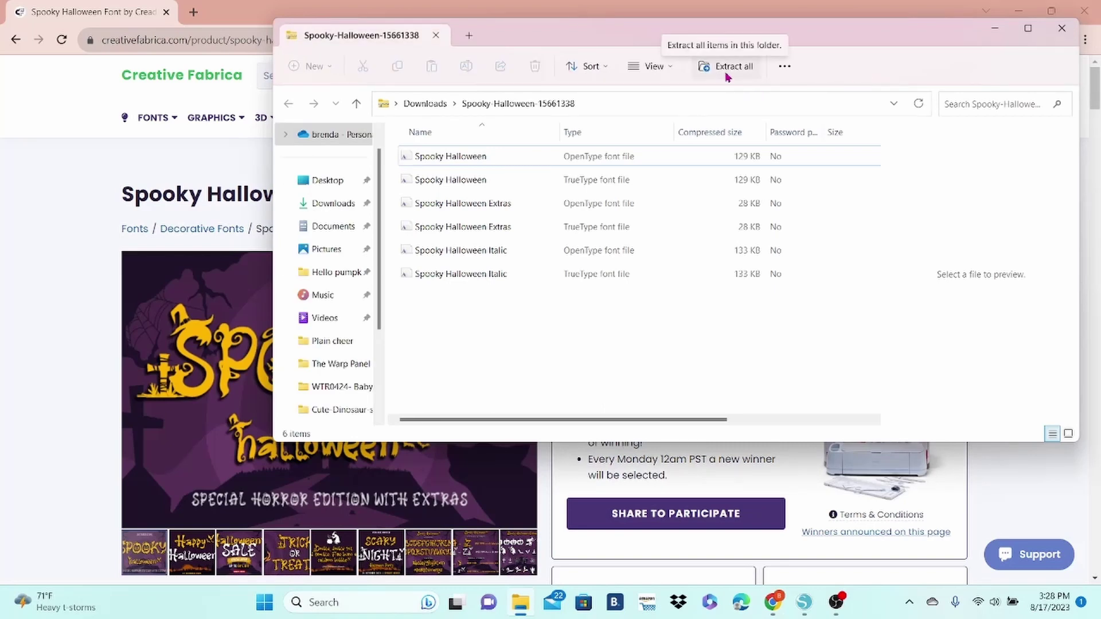
- Extract the zip's contents into the suggested Spooky-Halloween-15661338 folder in Downloads
{"action": "left_click", "coordinate": [728, 67]}
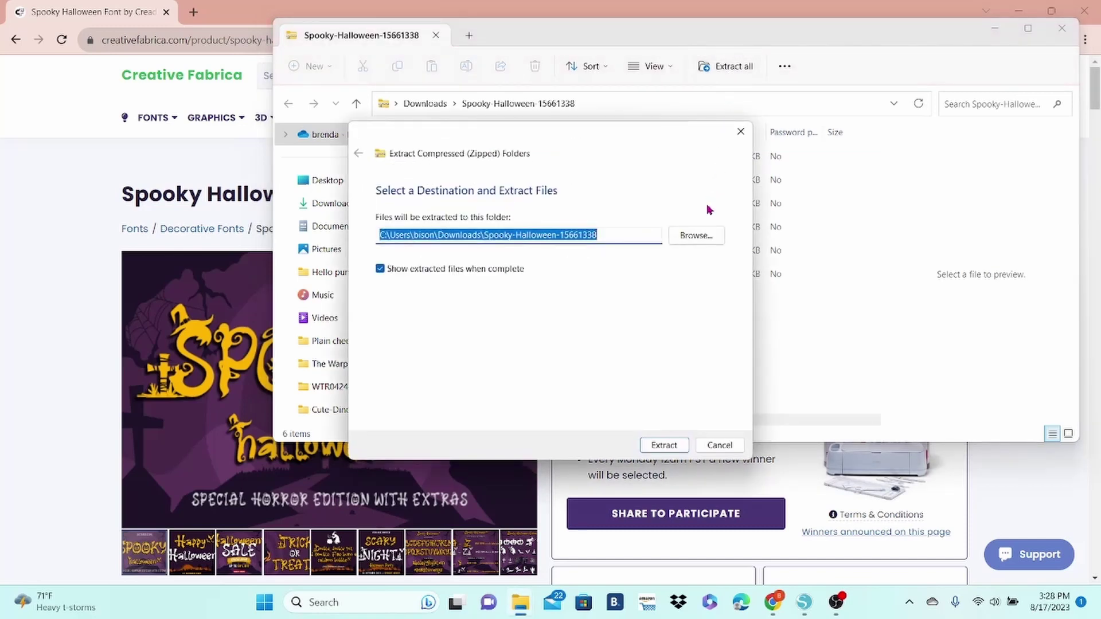
{"action": "left_click", "coordinate": [664, 446]}
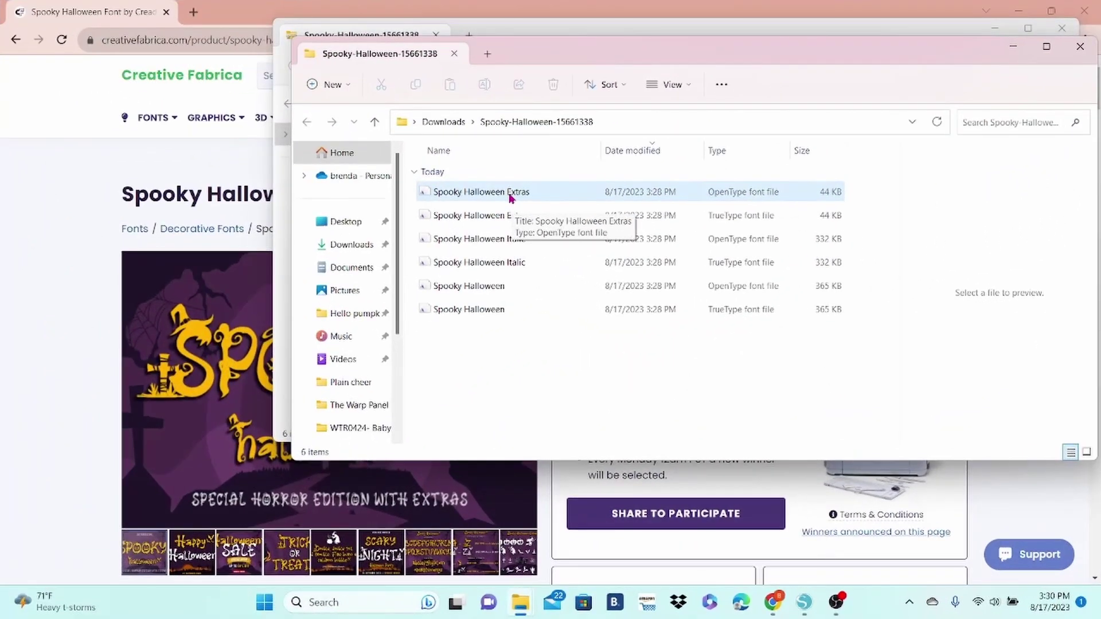
- Install the Spooky Halloween Extras OpenType font through Font Viewer
{"action": "double_click", "coordinate": [556, 196]}
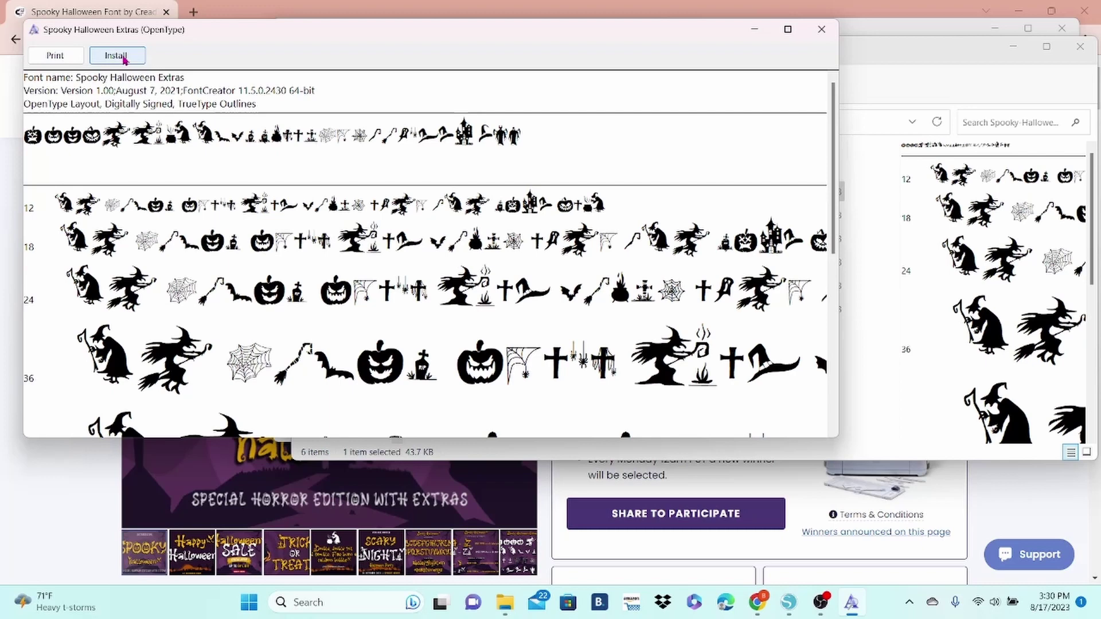
{"action": "left_click", "coordinate": [122, 56]}
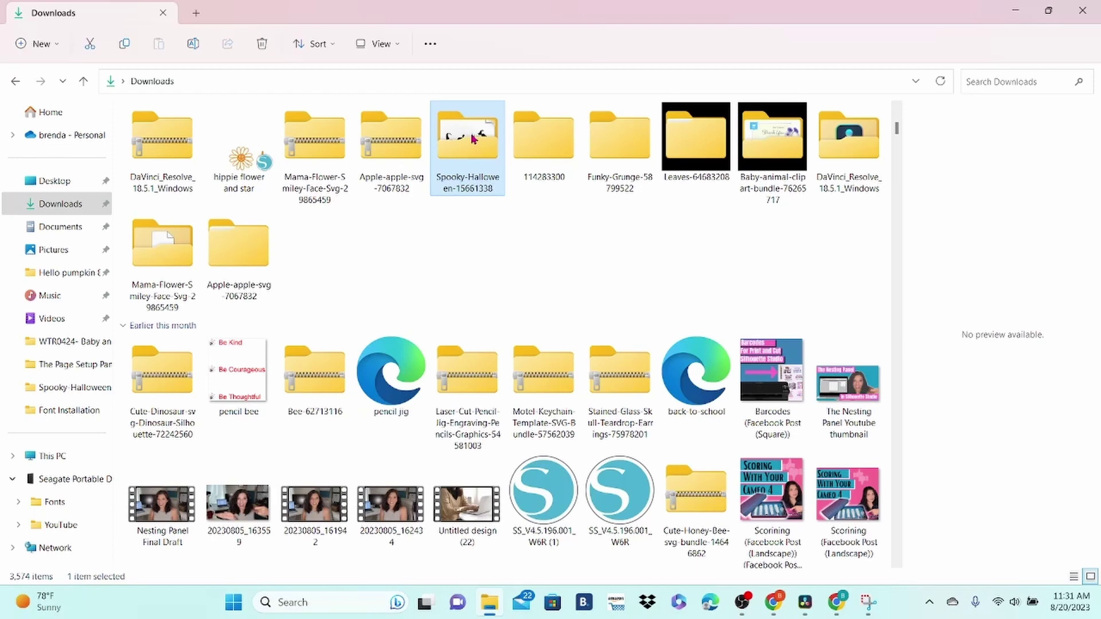
- Delete the extracted Spooky Halloween folder and move the zip onto Seagate Portable Drive (D:)
{"action": "right_click", "coordinate": [472, 139]}
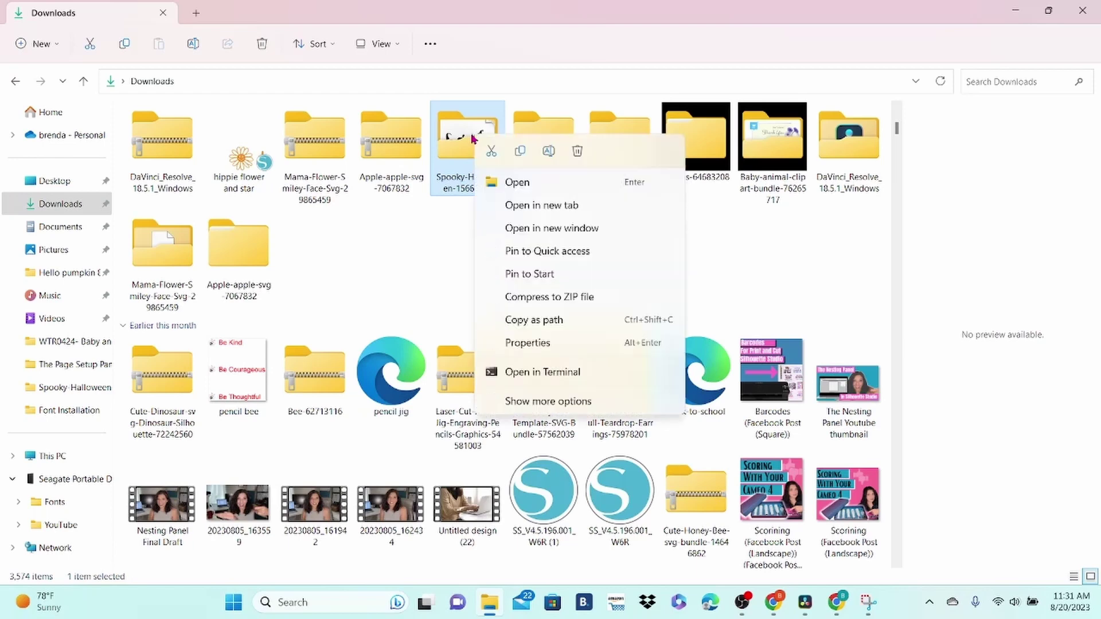
{"action": "left_click", "coordinate": [579, 152]}
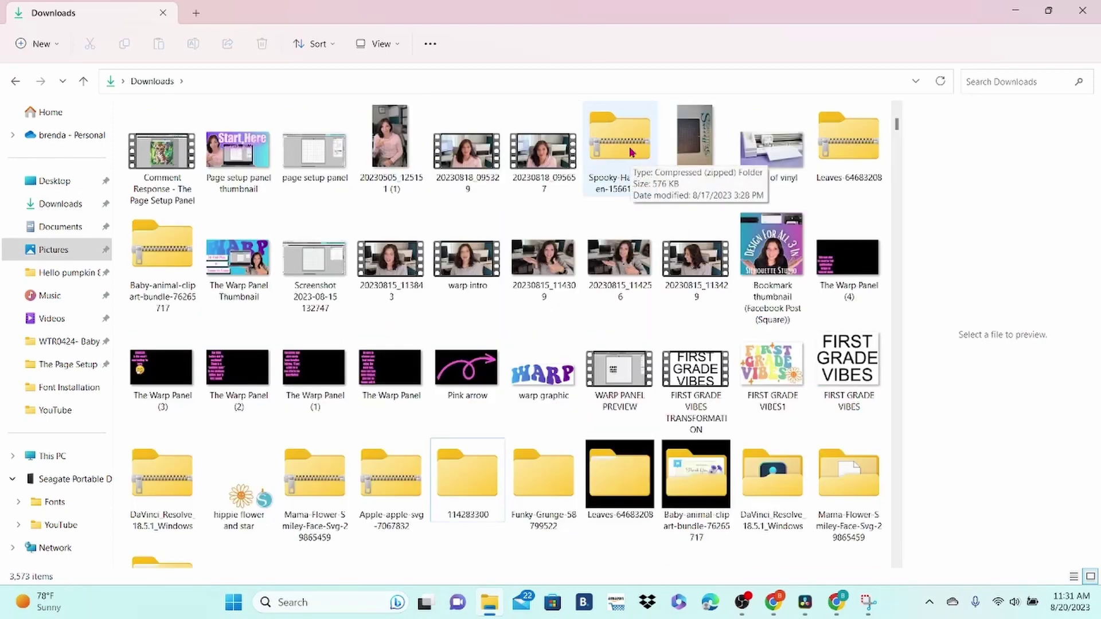
{"action": "left_click_drag", "start_coordinate": [630, 152], "coordinate": [82, 324]}
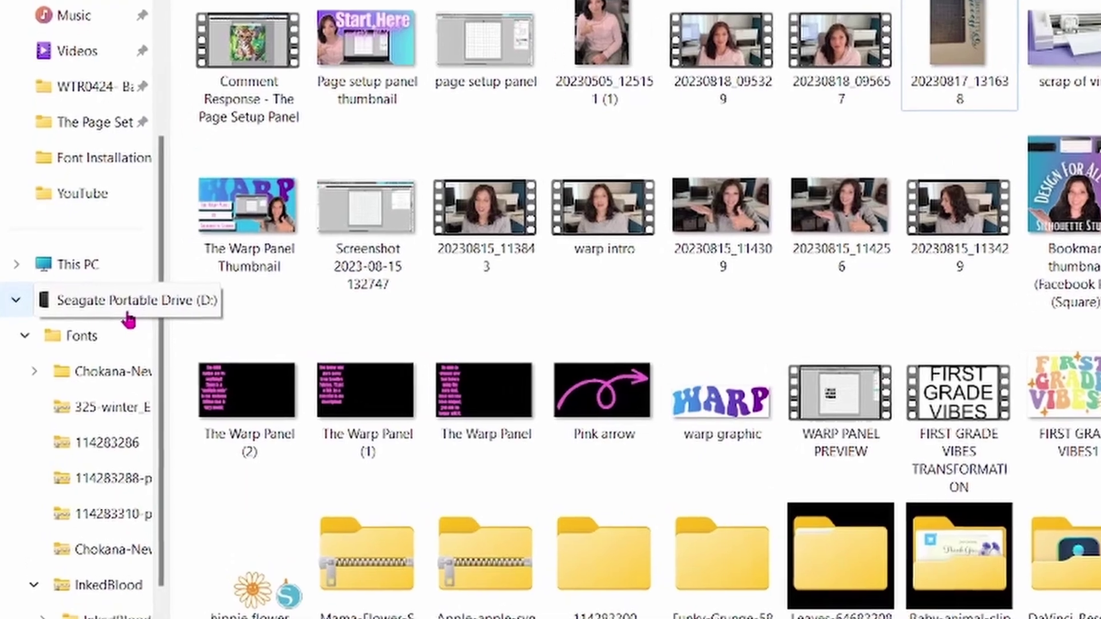
{"action": "left_click", "coordinate": [120, 316]}
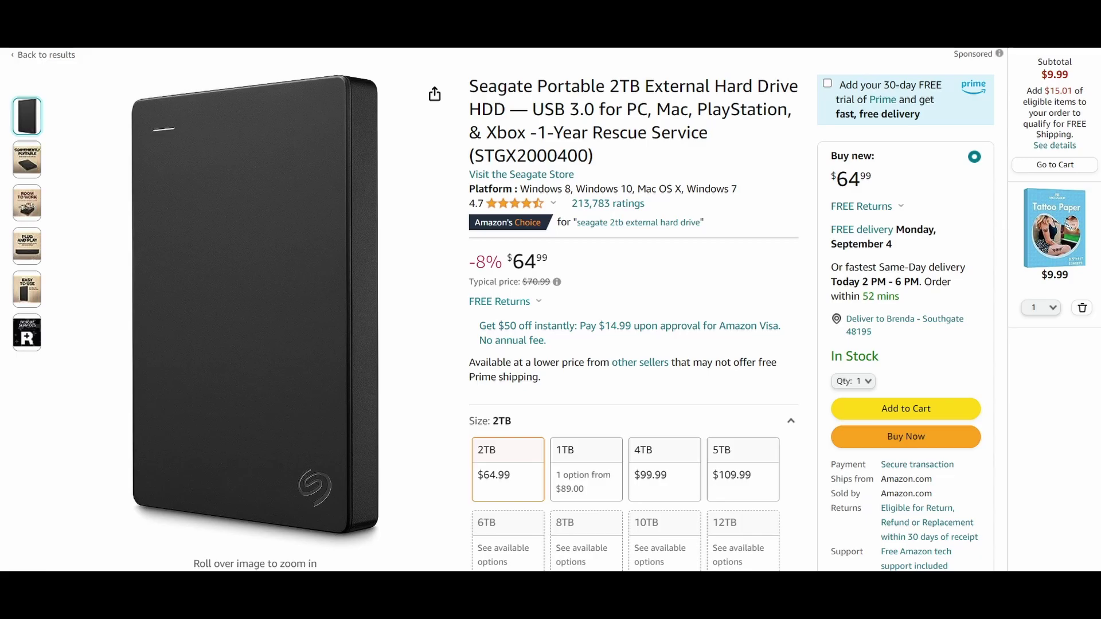
- Write 'Happy Halloween' on the page and give the text a black fill
{"action": "type", "text": "appy"}
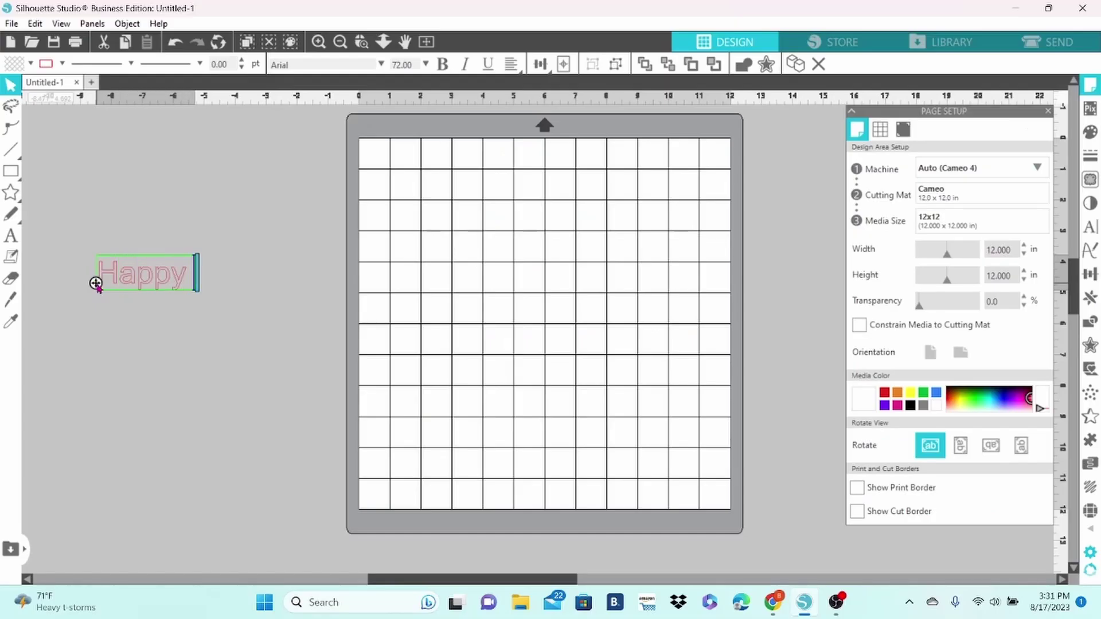
{"action": "type", "text": " Hallo"}
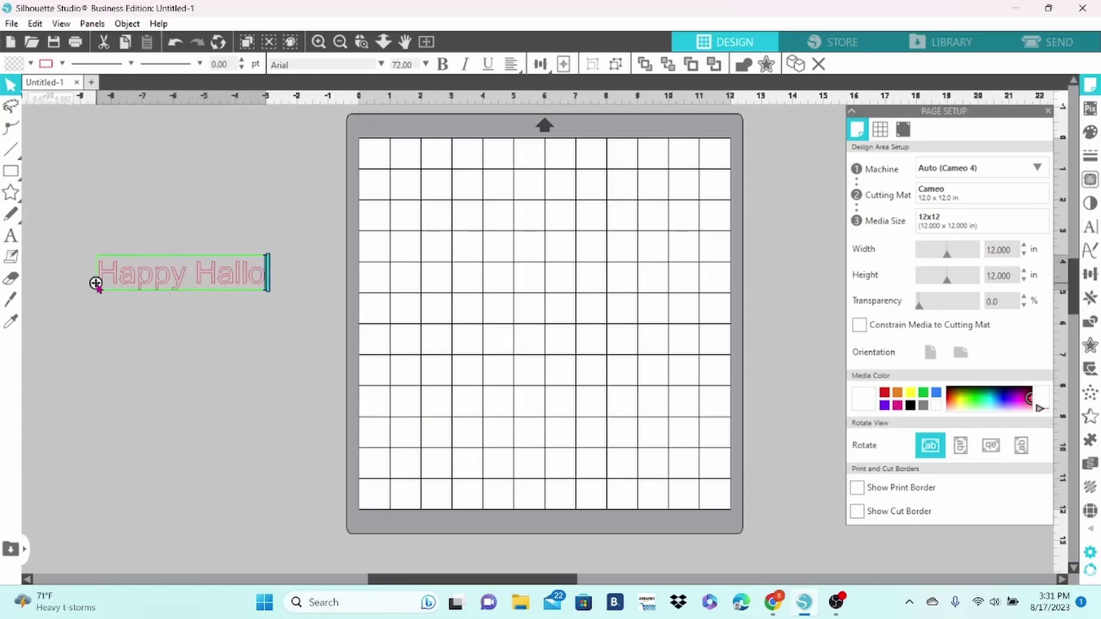
{"action": "type", "text": "ween"}
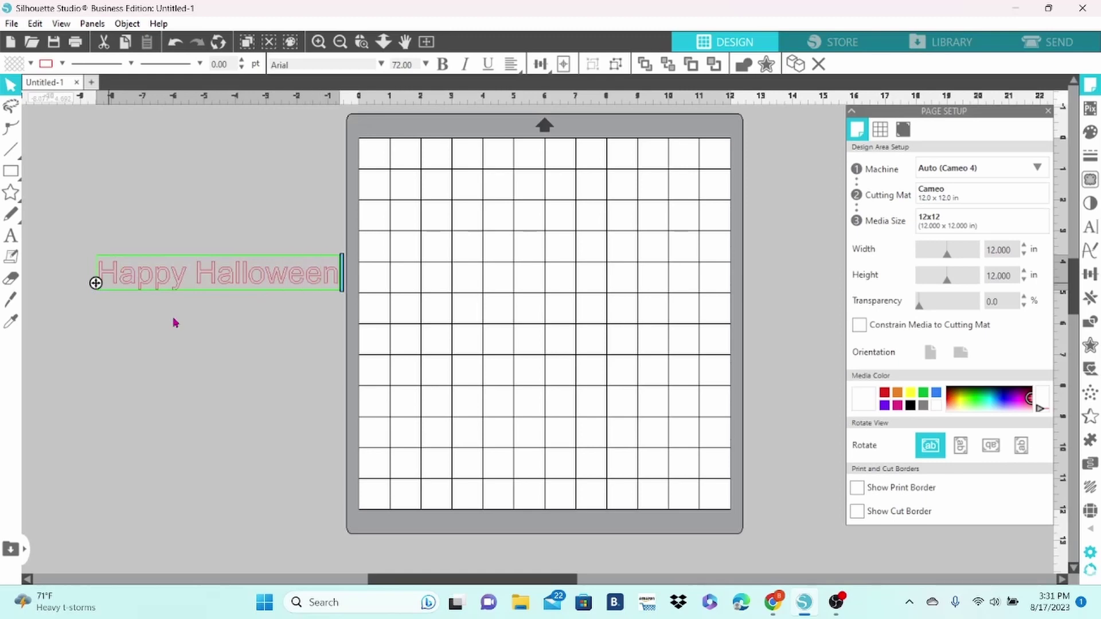
{"action": "left_click", "coordinate": [174, 317]}
{"action": "left_click", "coordinate": [180, 286]}
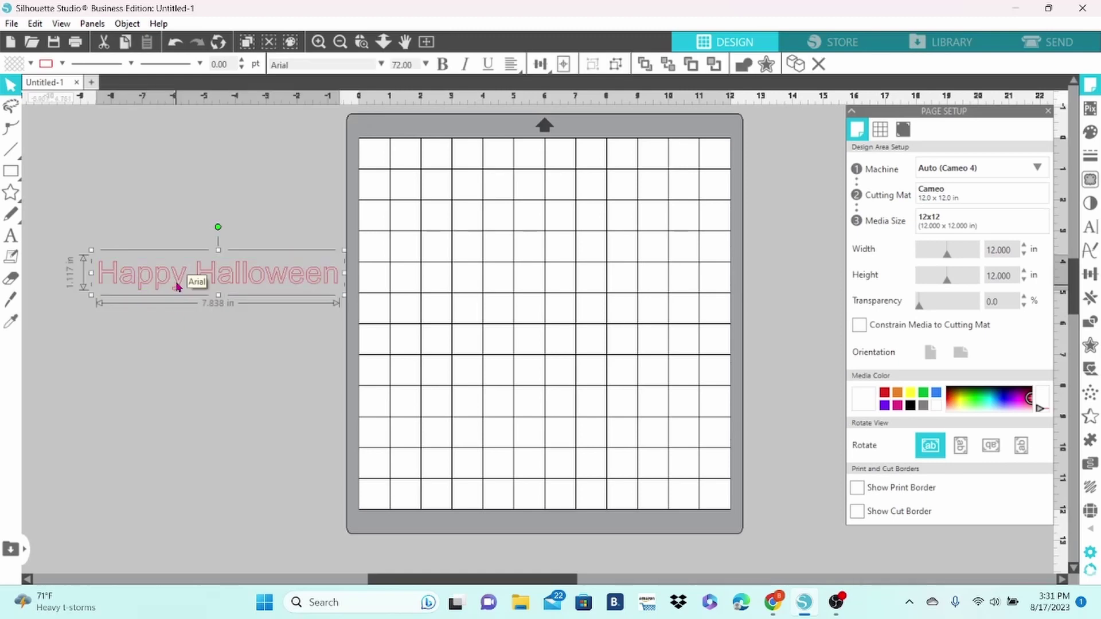
{"action": "left_click", "coordinate": [29, 64]}
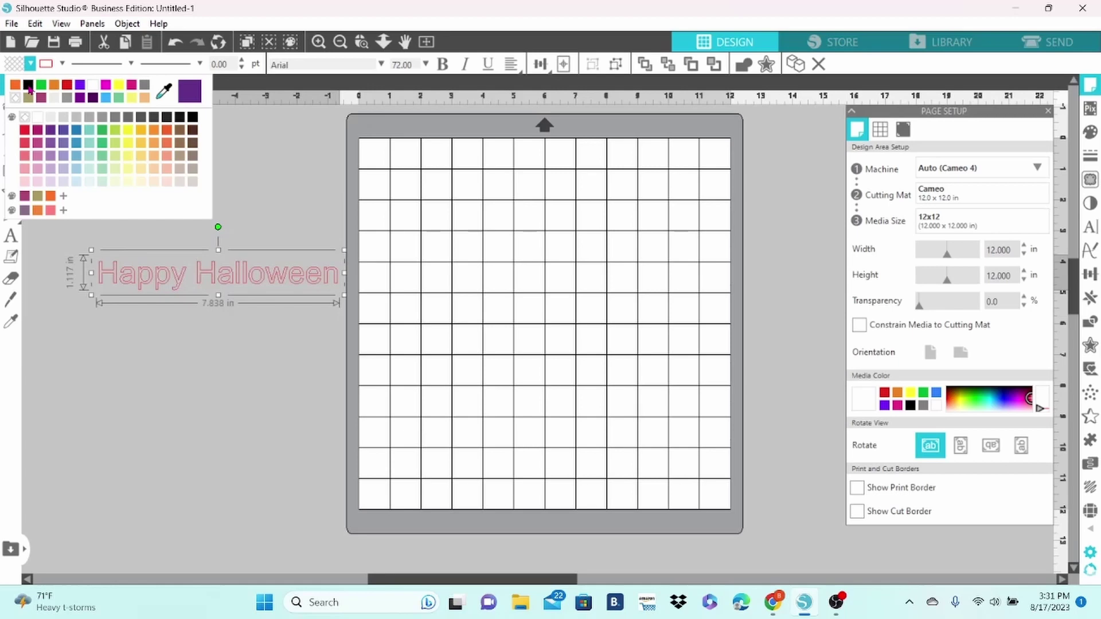
{"action": "left_click", "coordinate": [27, 85]}
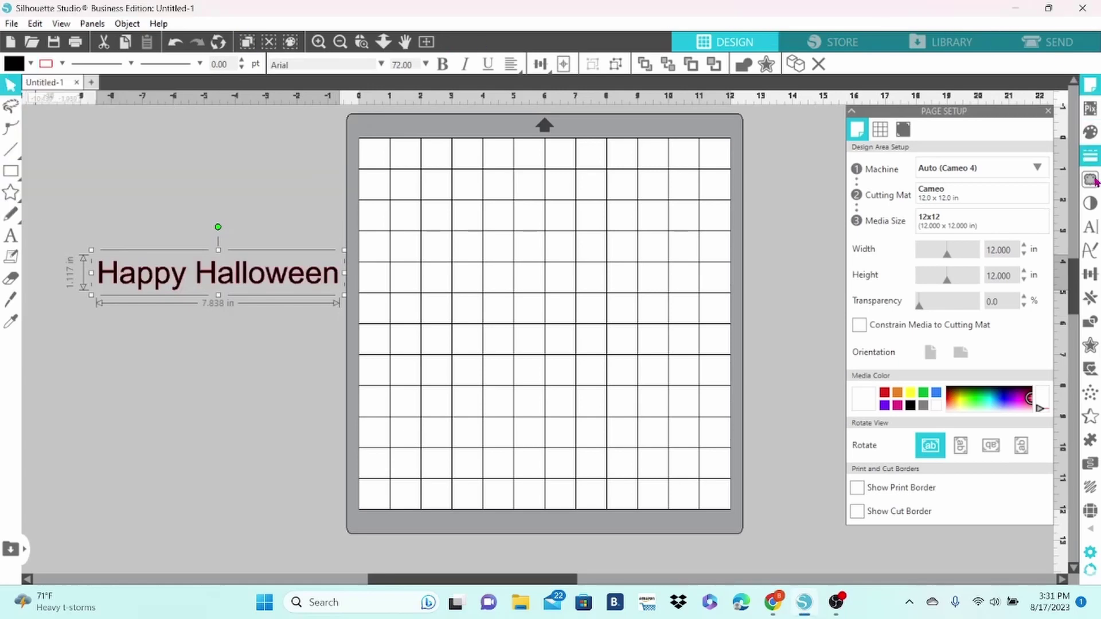
- Search the Text Style font list for 'spo' to look for Spooky Halloween
{"action": "left_click", "coordinate": [1089, 228]}
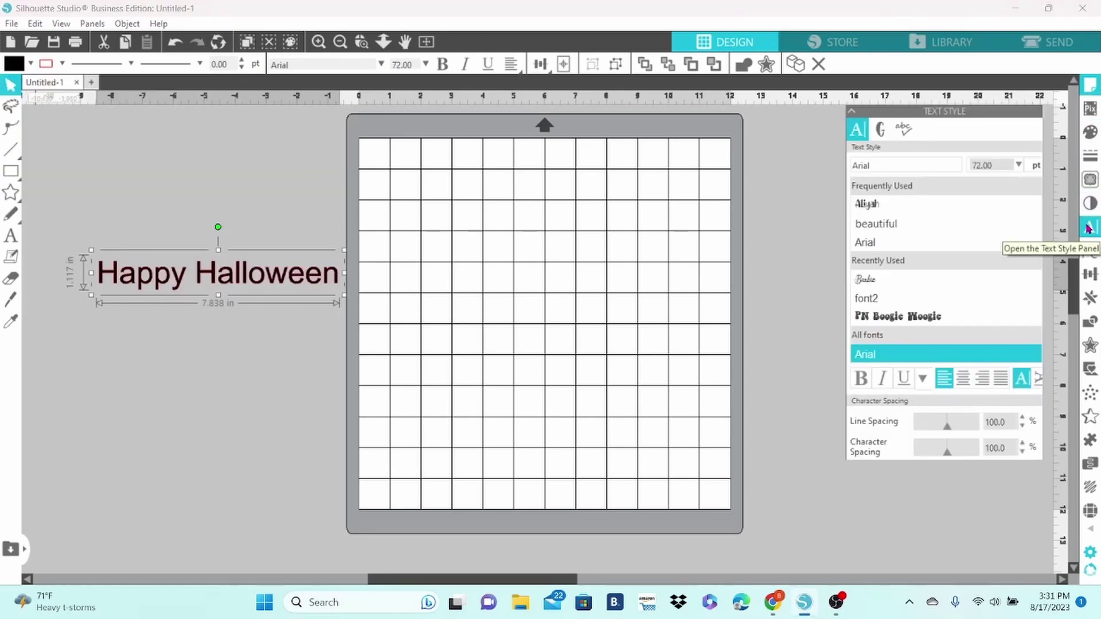
{"action": "left_click", "coordinate": [931, 171]}
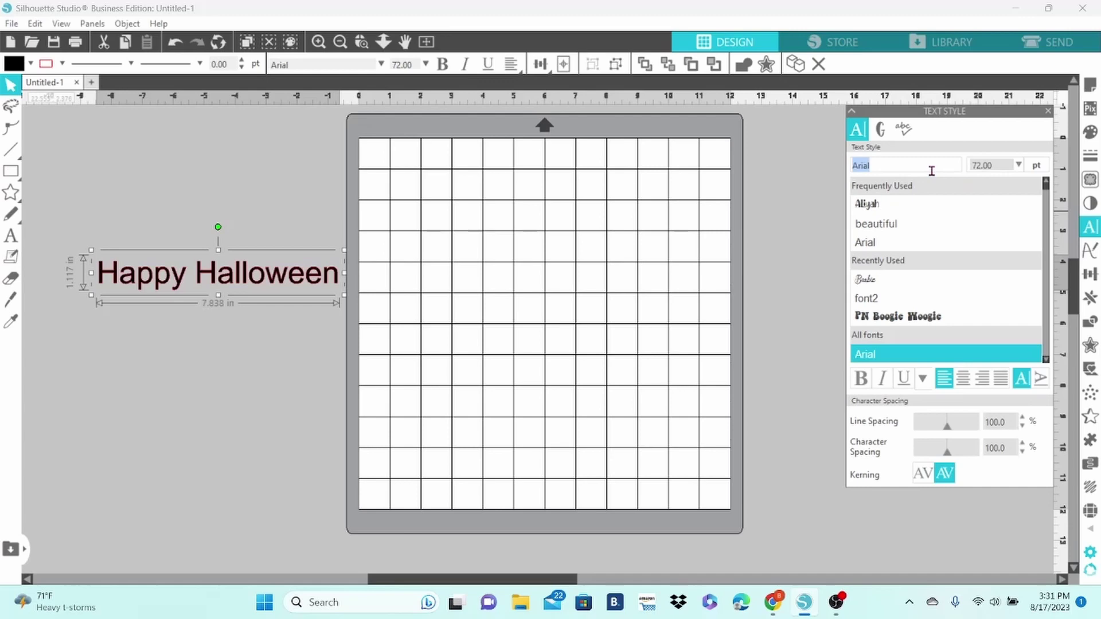
{"action": "type", "text": "spooky"}
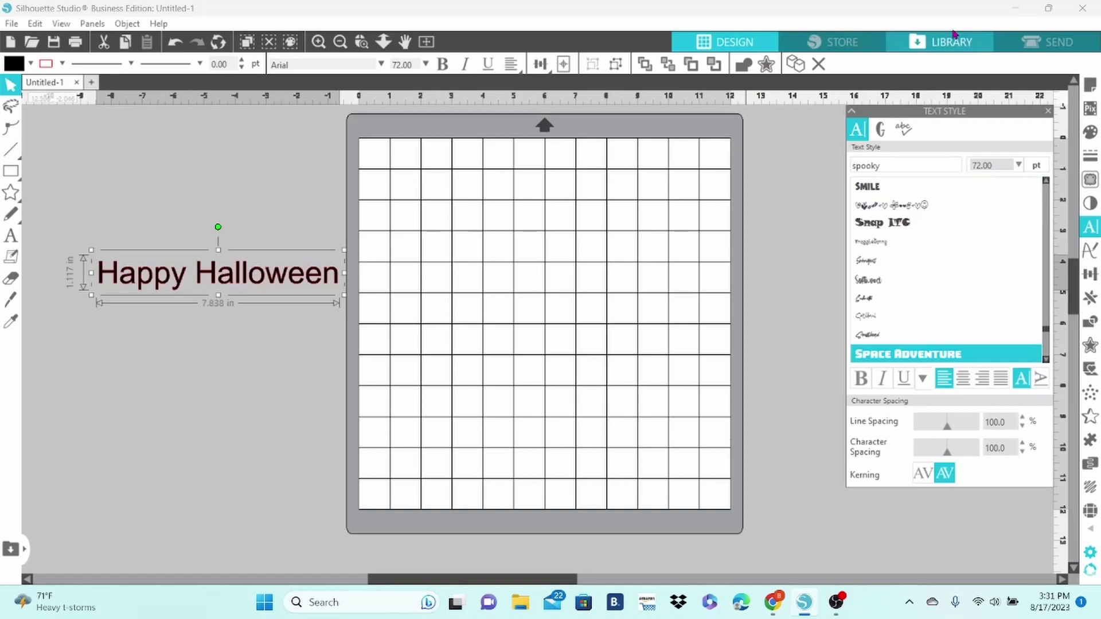
- Restart Silhouette Studio and recreate the 'Happy Halloween' text filled black
{"action": "left_click", "coordinate": [1081, 8]}
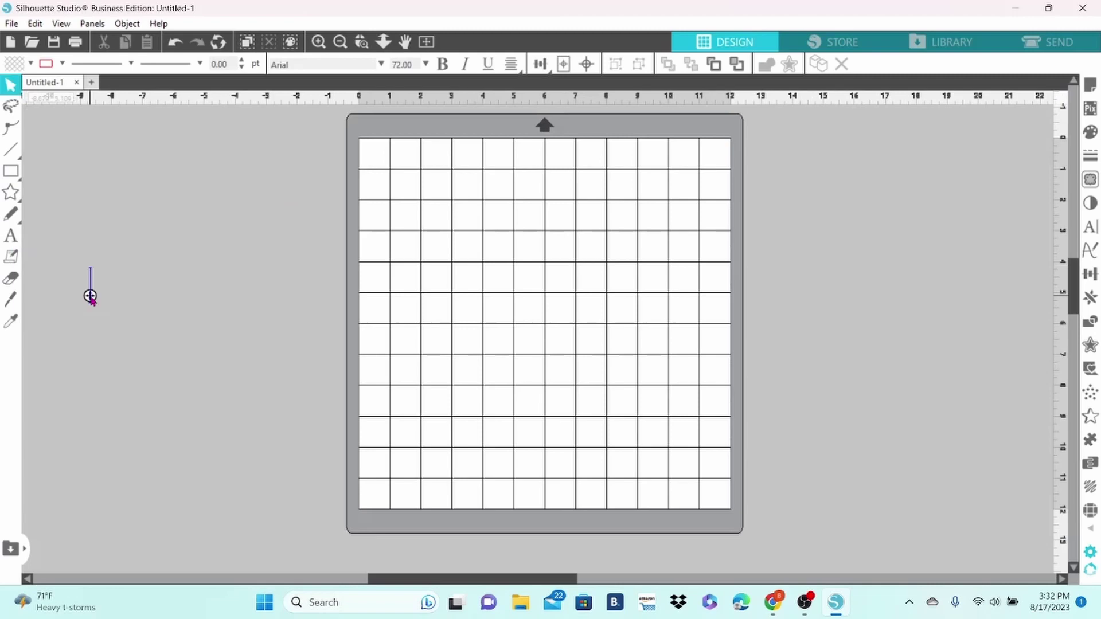
{"action": "left_click", "coordinate": [90, 292]}
{"action": "type", "text": "Happy Halloween"}
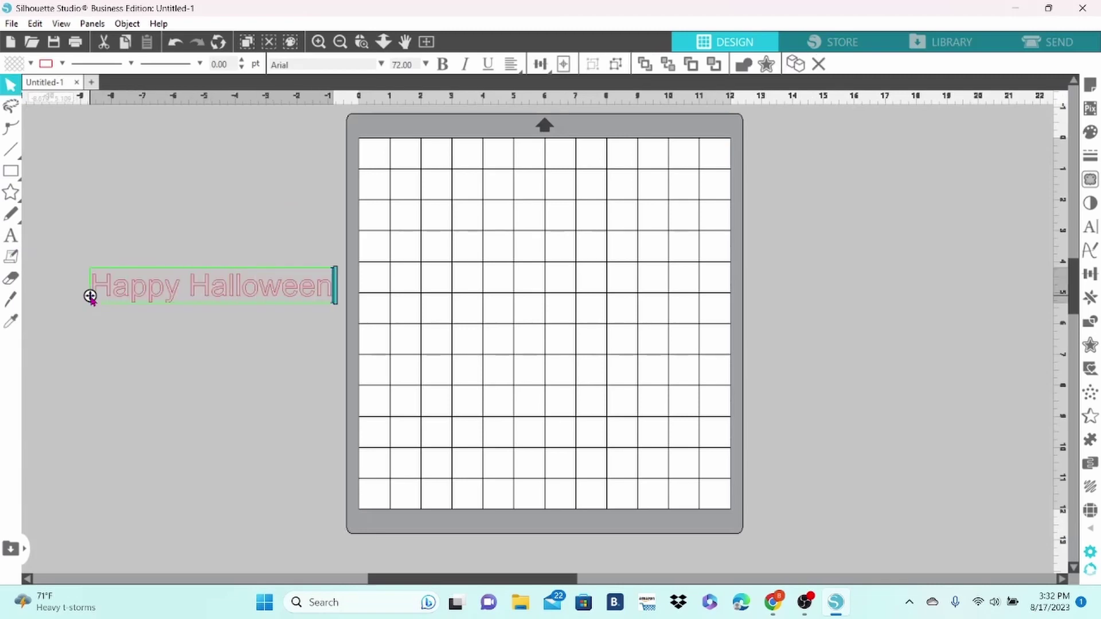
{"action": "key", "text": "Escape"}
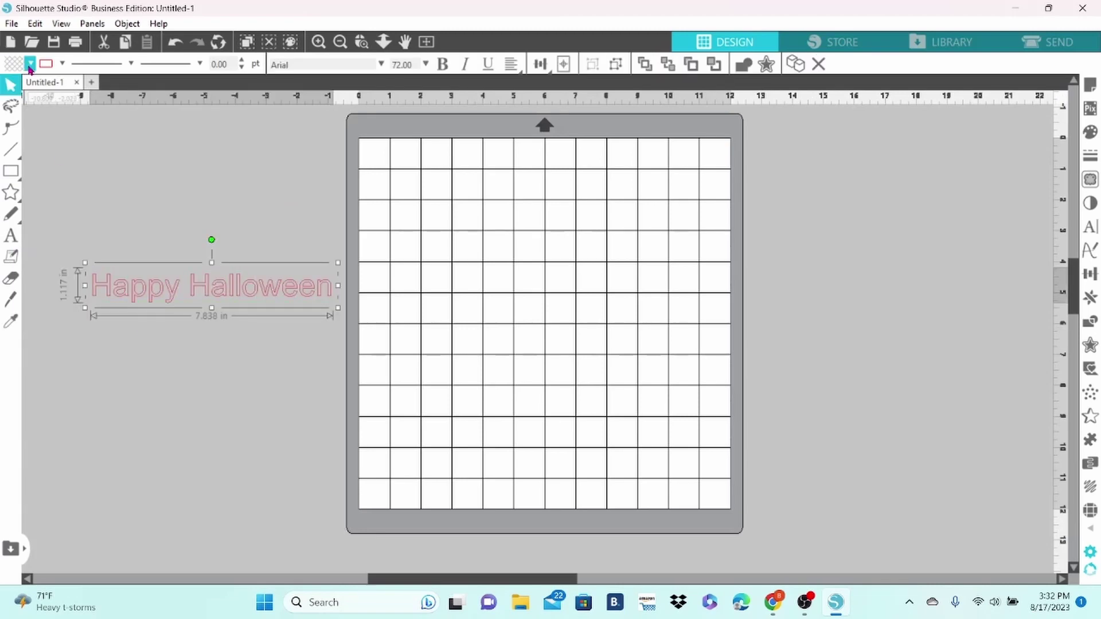
{"action": "left_click", "coordinate": [31, 63]}
{"action": "left_click", "coordinate": [26, 77]}
- Set 'Happy Halloween' in the Spooky Halloween font by searching 'spoo'
{"action": "left_click", "coordinate": [1090, 229]}
{"action": "left_click", "coordinate": [942, 168]}
{"action": "type", "text": "spo"}
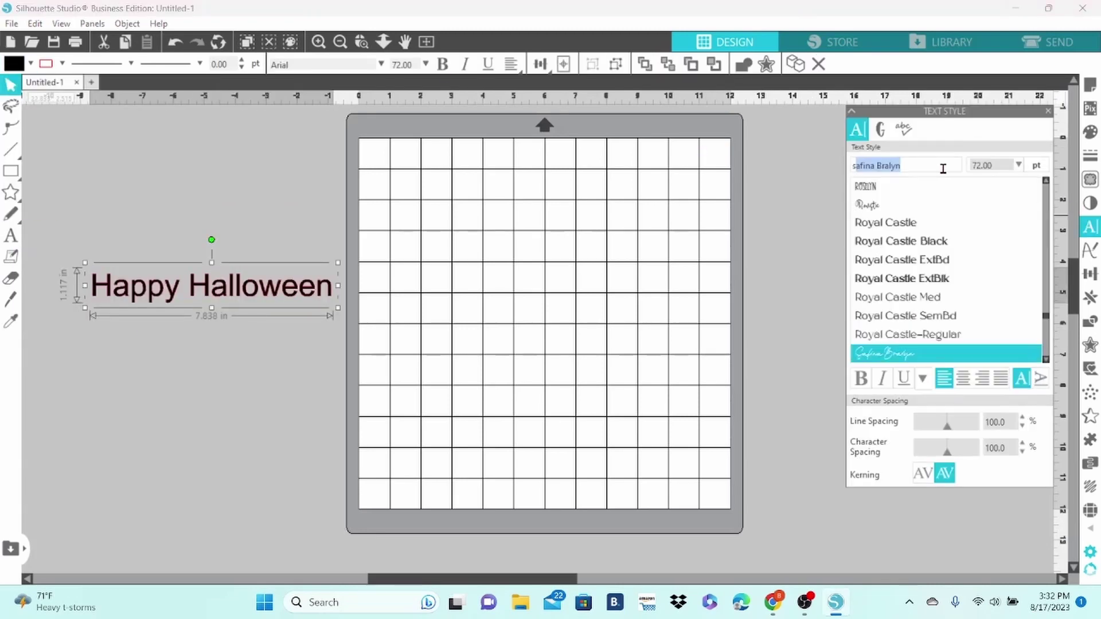
{"action": "type", "text": "o"}
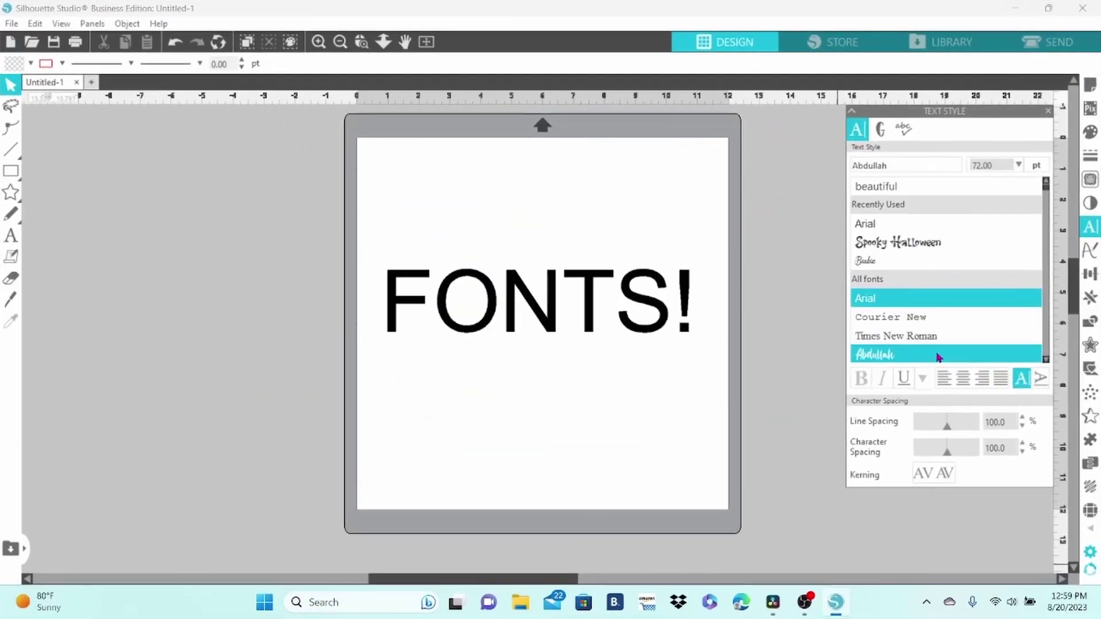
- Scroll down the page and select the FONTS! text
{"action": "scroll", "coordinate": [939, 357], "scroll_direction": "down", "scroll_amount": 4}
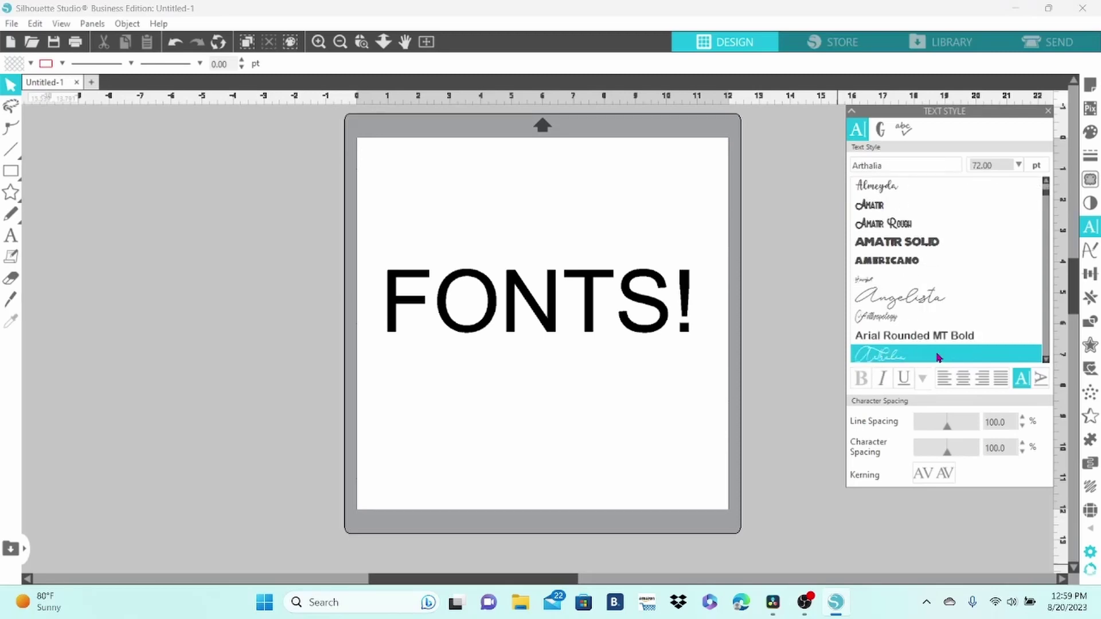
{"action": "scroll", "coordinate": [939, 357], "scroll_direction": "down", "scroll_amount": 3}
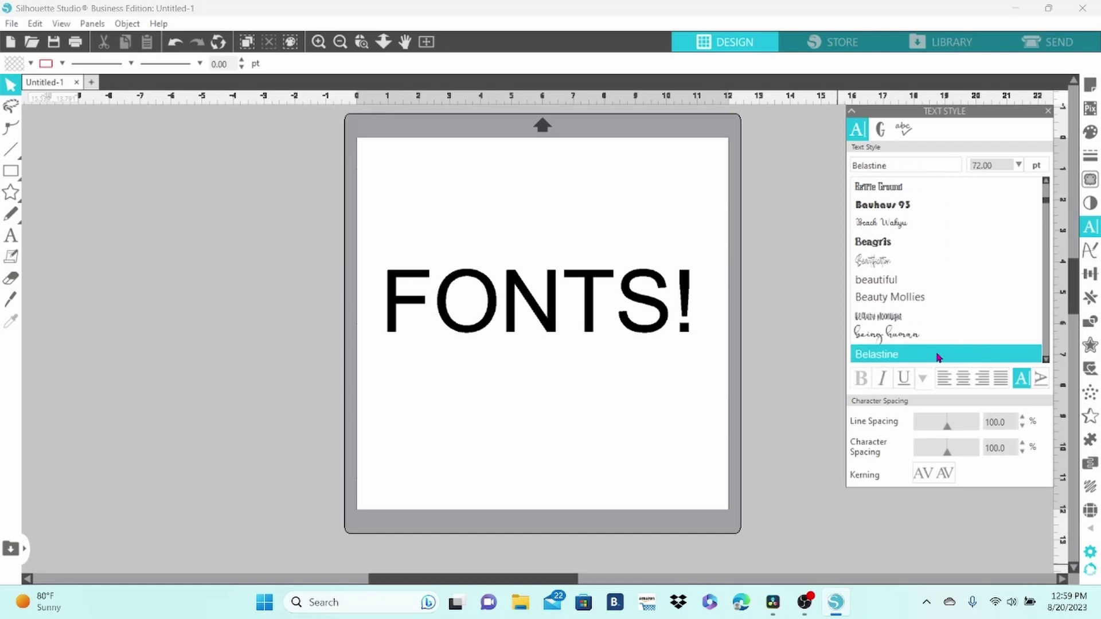
{"action": "scroll", "coordinate": [939, 358], "scroll_direction": "down", "scroll_amount": 6}
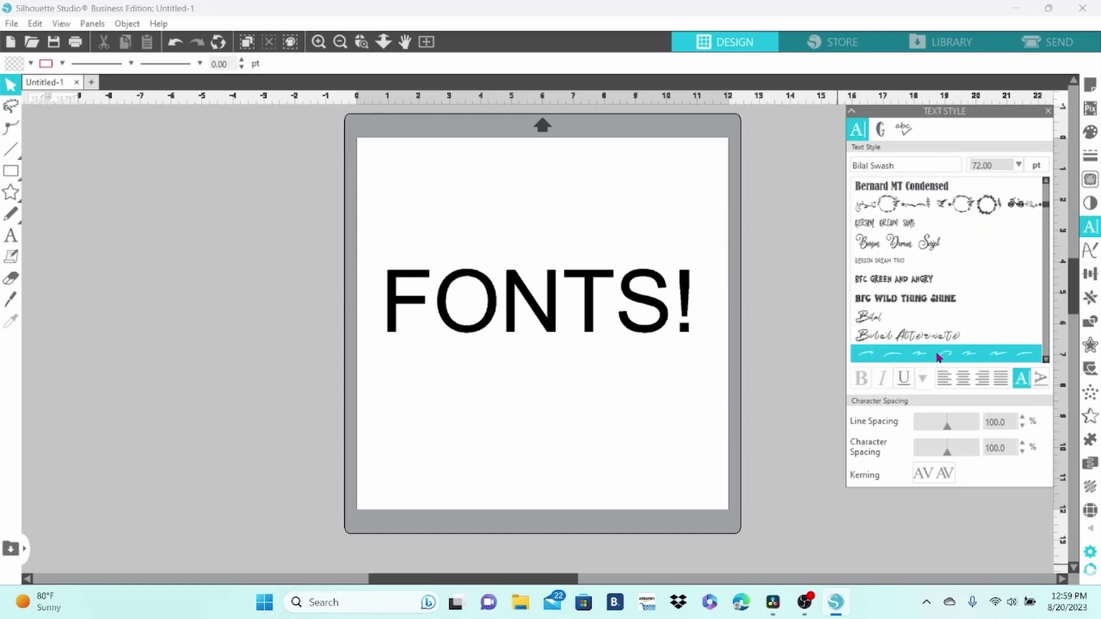
{"action": "scroll", "coordinate": [938, 358], "scroll_direction": "down", "scroll_amount": 4}
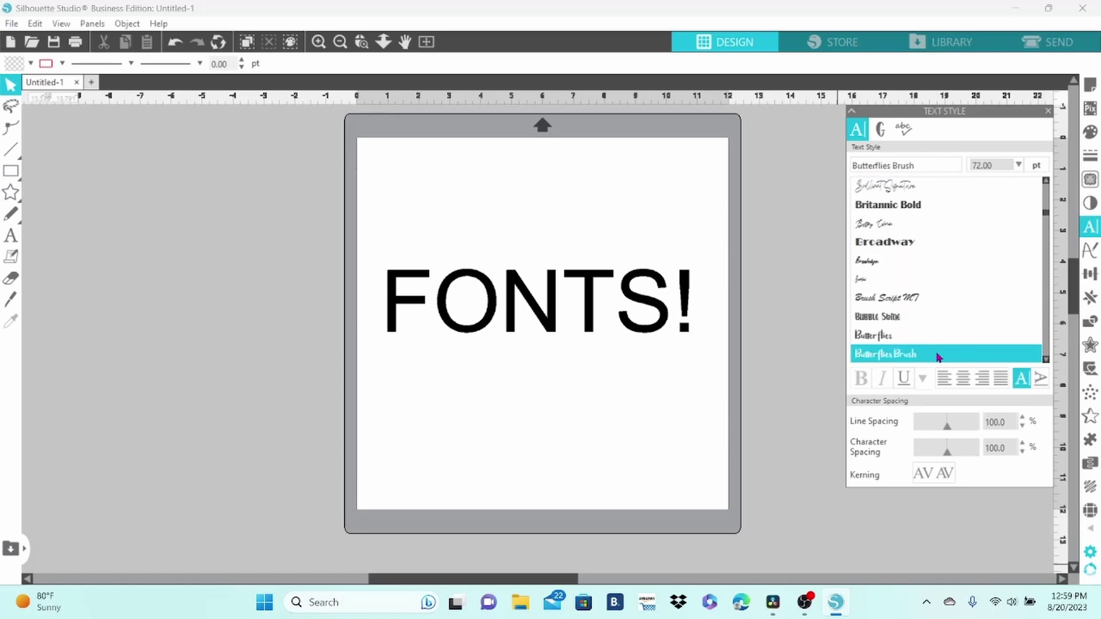
{"action": "left_click", "coordinate": [654, 334]}
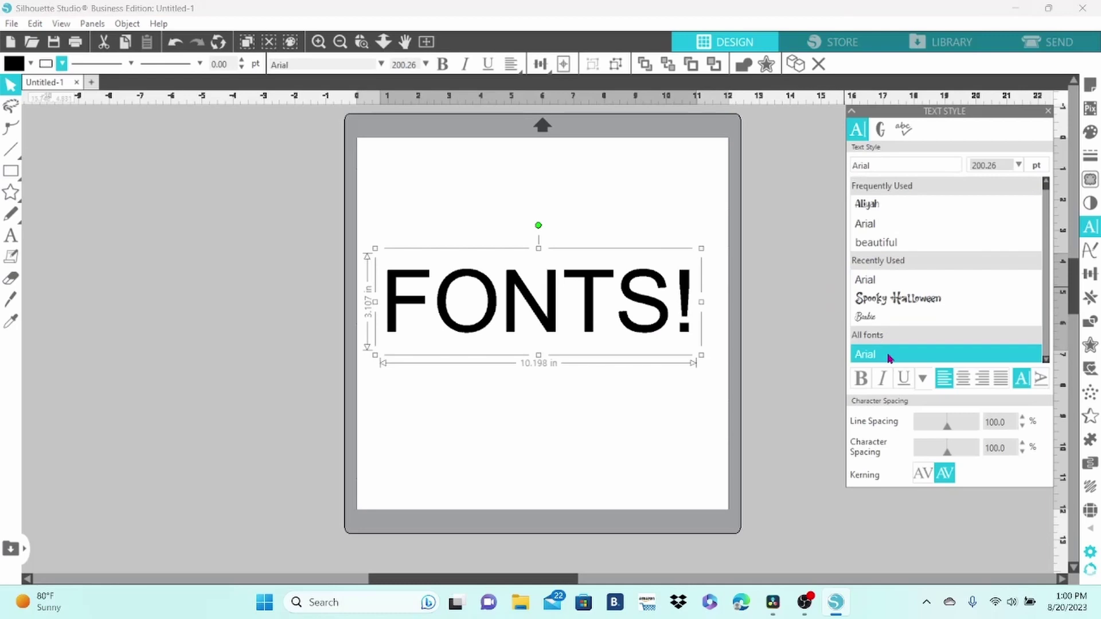
- Try the Aliyah font on FONTS!, then switch it to Algerian
{"action": "scroll", "coordinate": [889, 357], "scroll_direction": "down", "scroll_amount": 2}
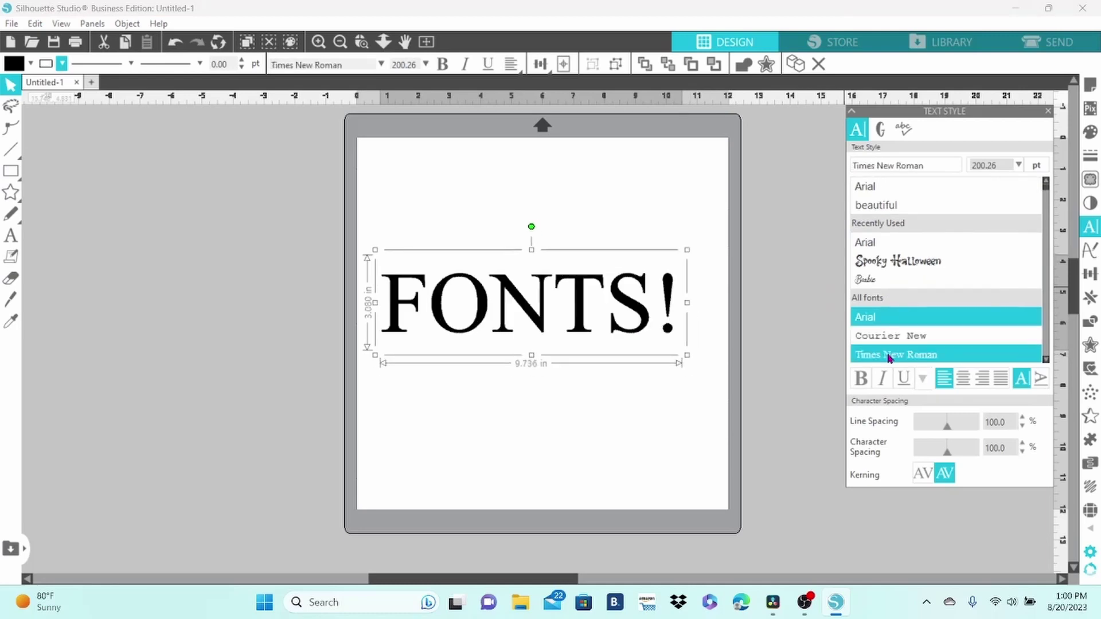
{"action": "scroll", "coordinate": [889, 358], "scroll_direction": "down", "scroll_amount": 3}
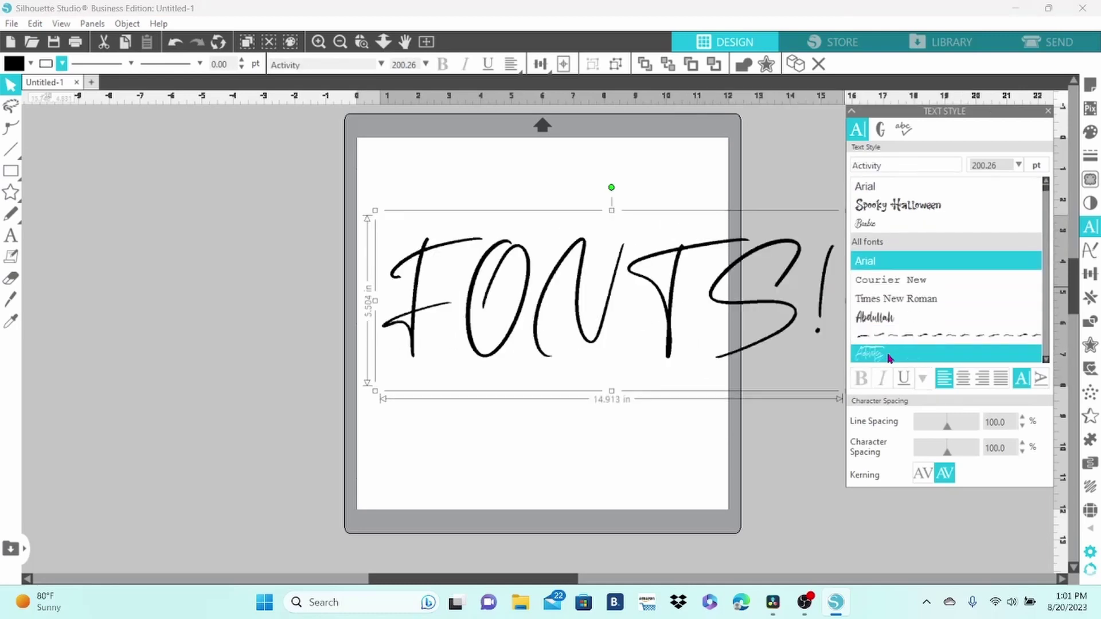
{"action": "scroll", "coordinate": [890, 358], "scroll_direction": "down", "scroll_amount": 4}
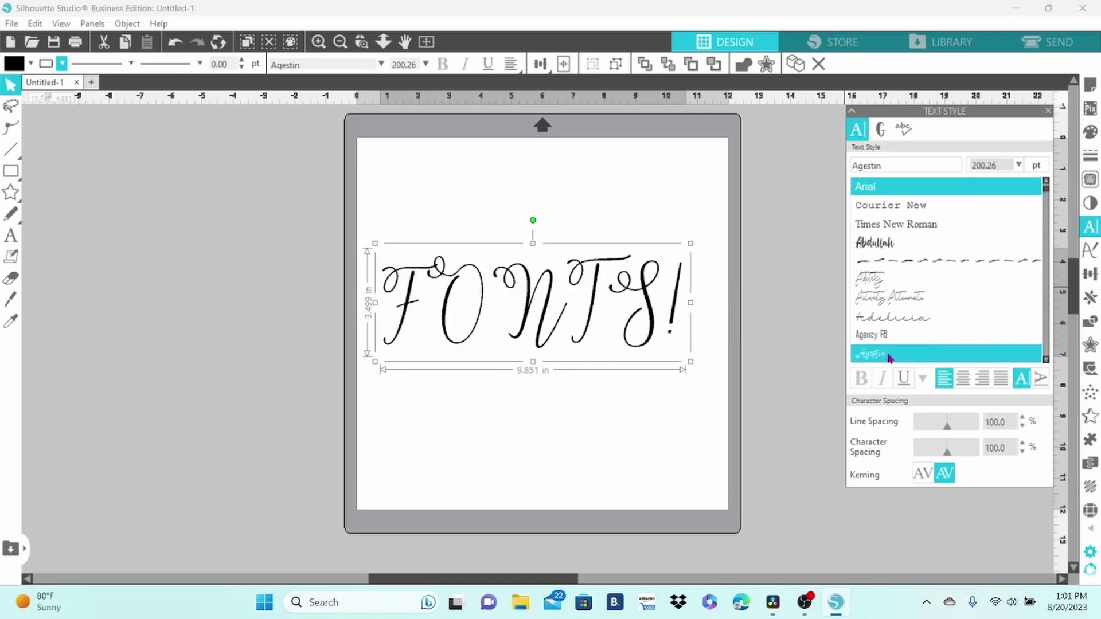
{"action": "scroll", "coordinate": [889, 358], "scroll_direction": "down", "scroll_amount": 2}
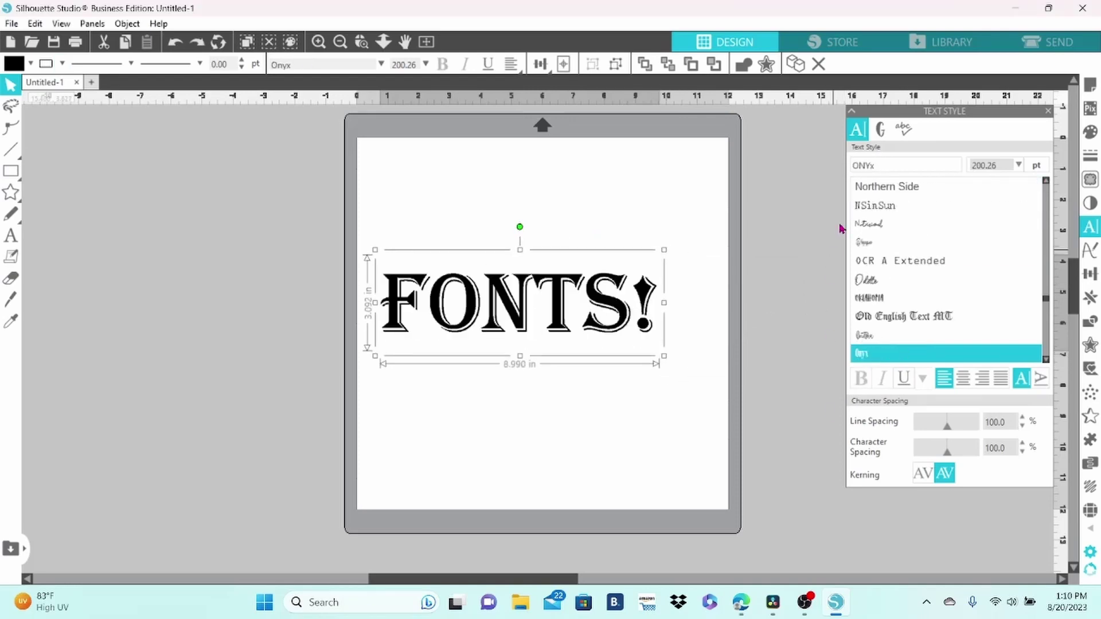
{"action": "double_click", "coordinate": [883, 165]}
{"action": "type", "text": "AL"}
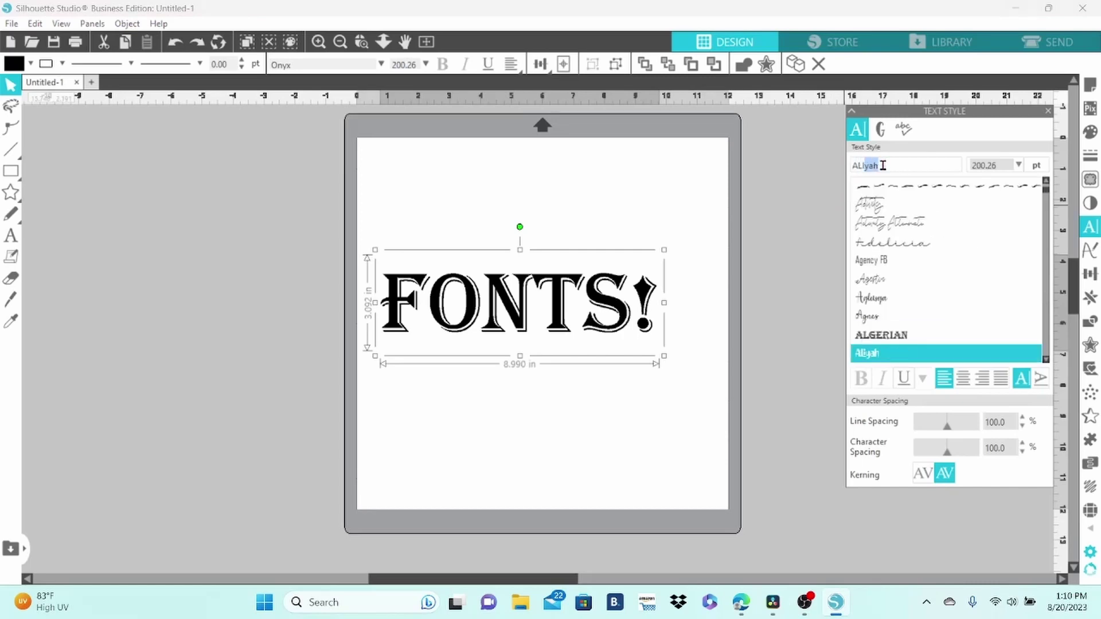
{"action": "type", "text": "IYA"}
{"action": "key", "text": "Return"}
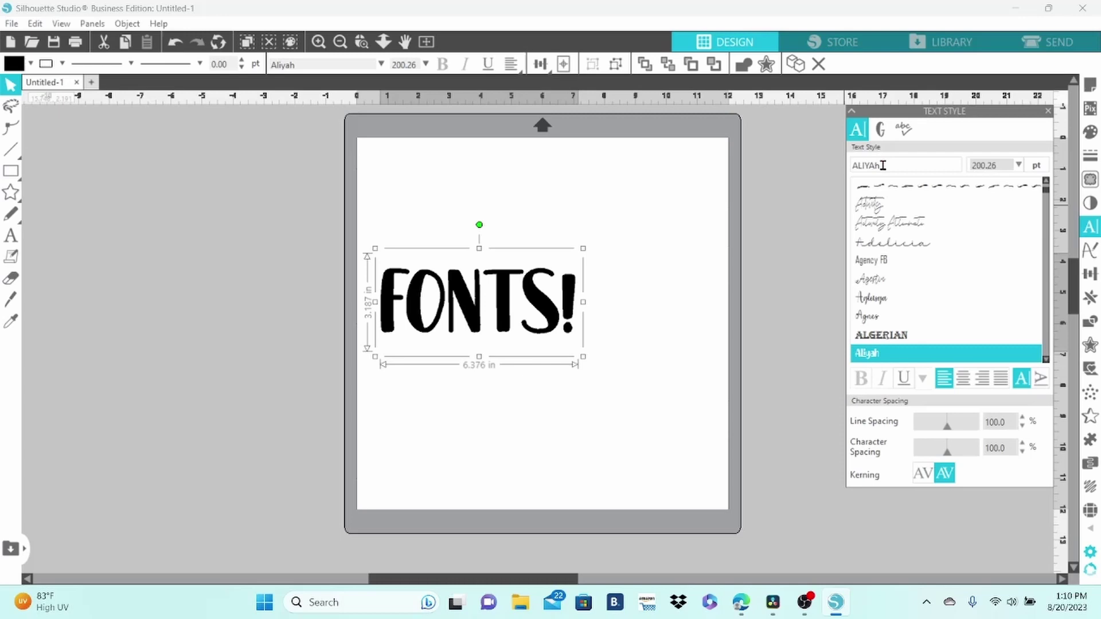
{"action": "left_click", "coordinate": [889, 356]}
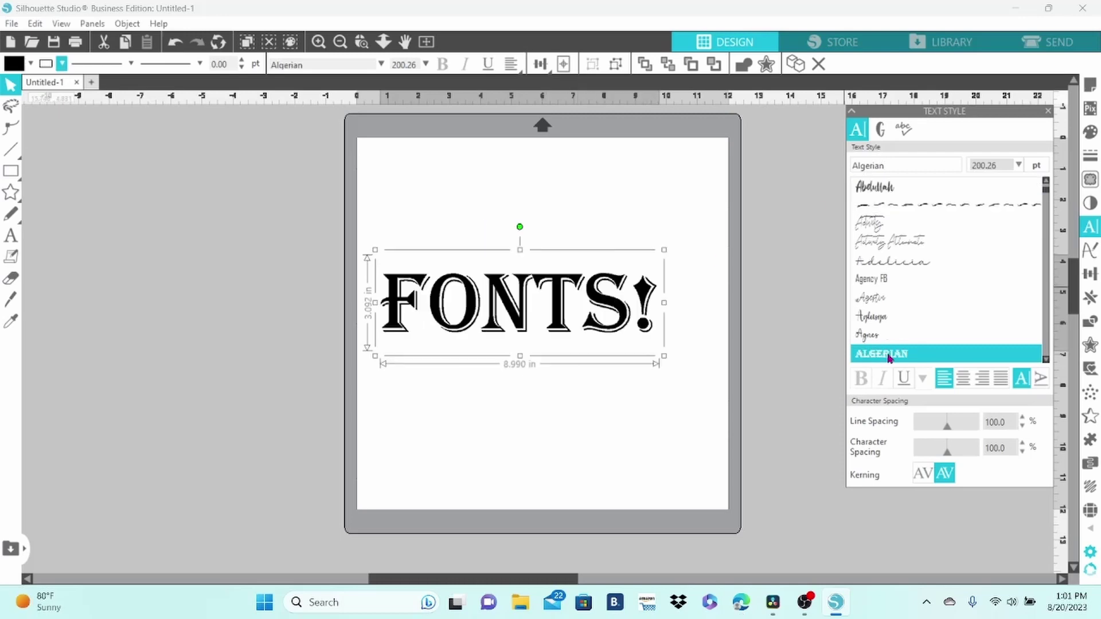
- Open Wordmark via Edge's Font Sync extension and autoscroll 'FONTS!' previewed in every installed font
{"action": "left_click", "coordinate": [740, 603]}
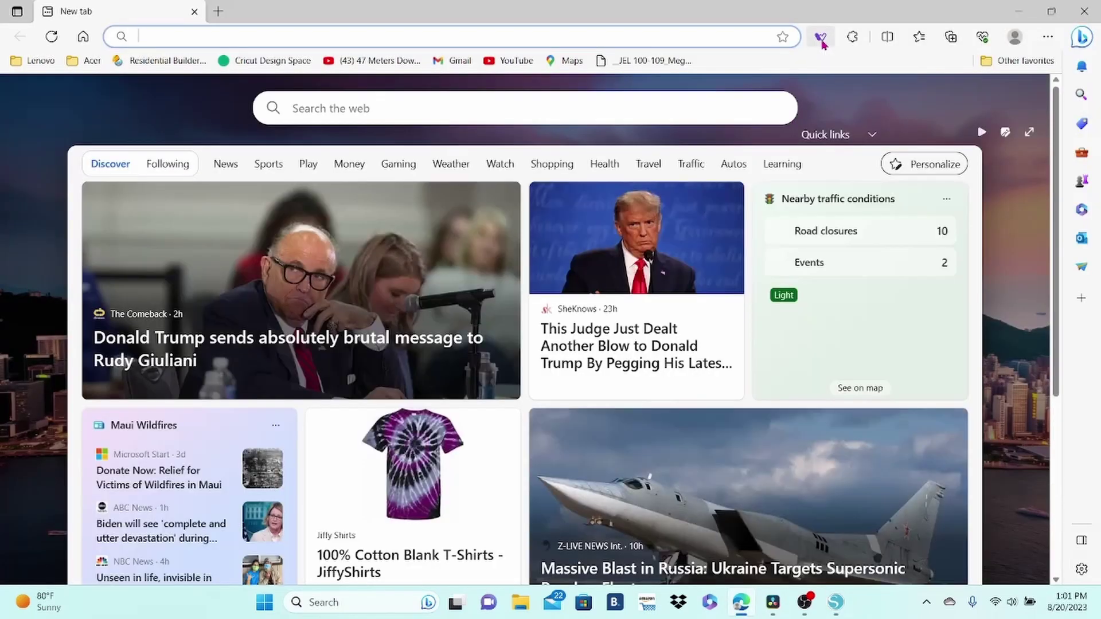
{"action": "left_click", "coordinate": [820, 40]}
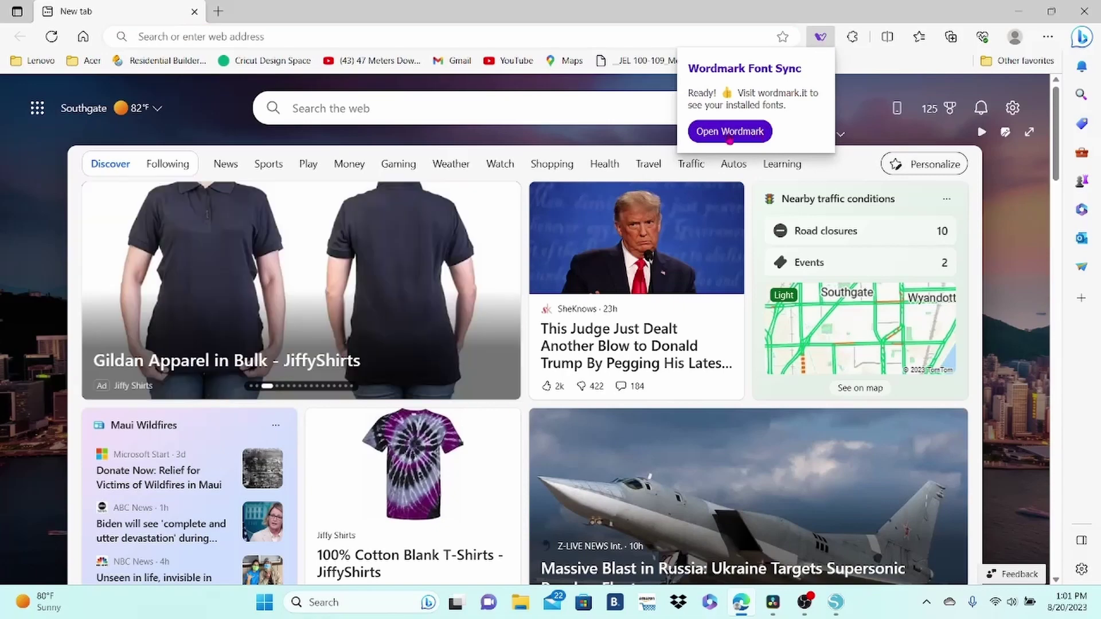
{"action": "left_click", "coordinate": [729, 137]}
{"action": "type", "text": "F"}
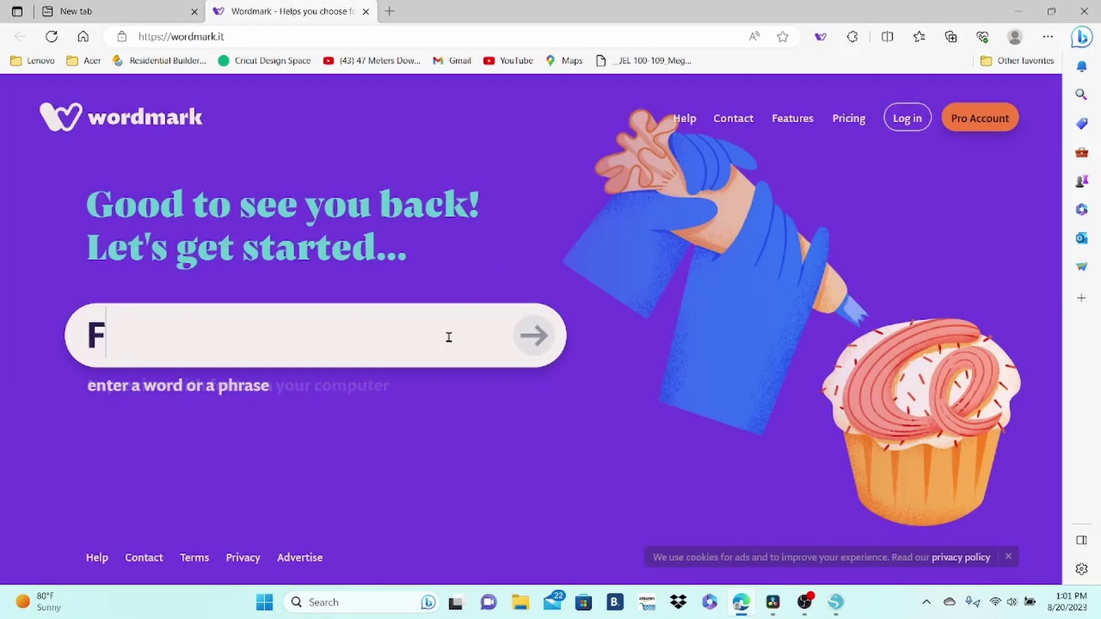
{"action": "type", "text": "ONTS!"}
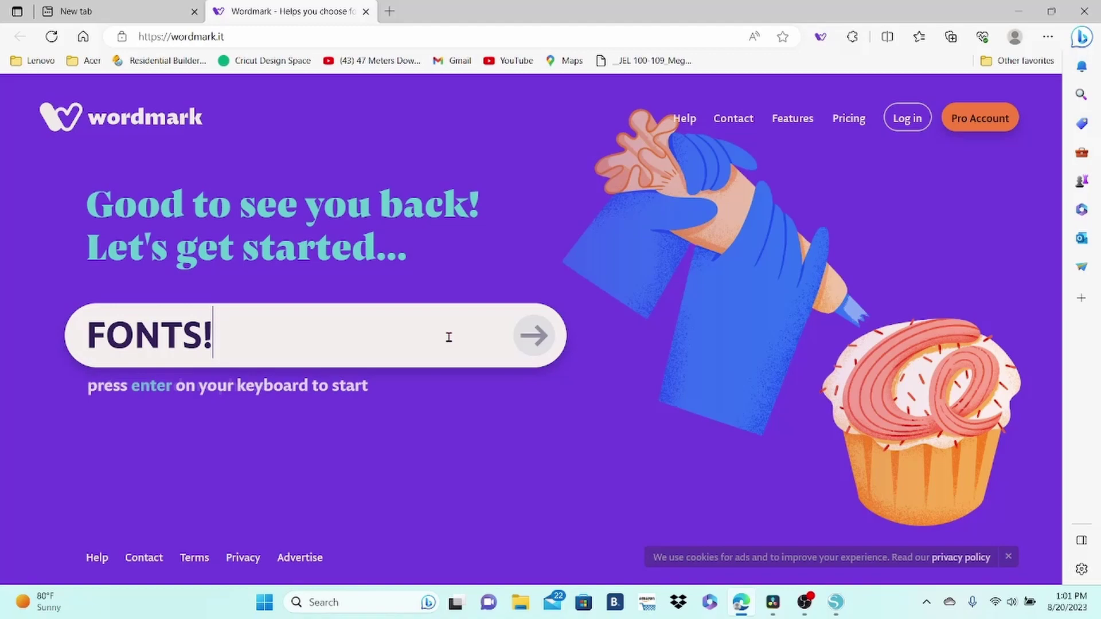
{"action": "key", "text": "Return"}
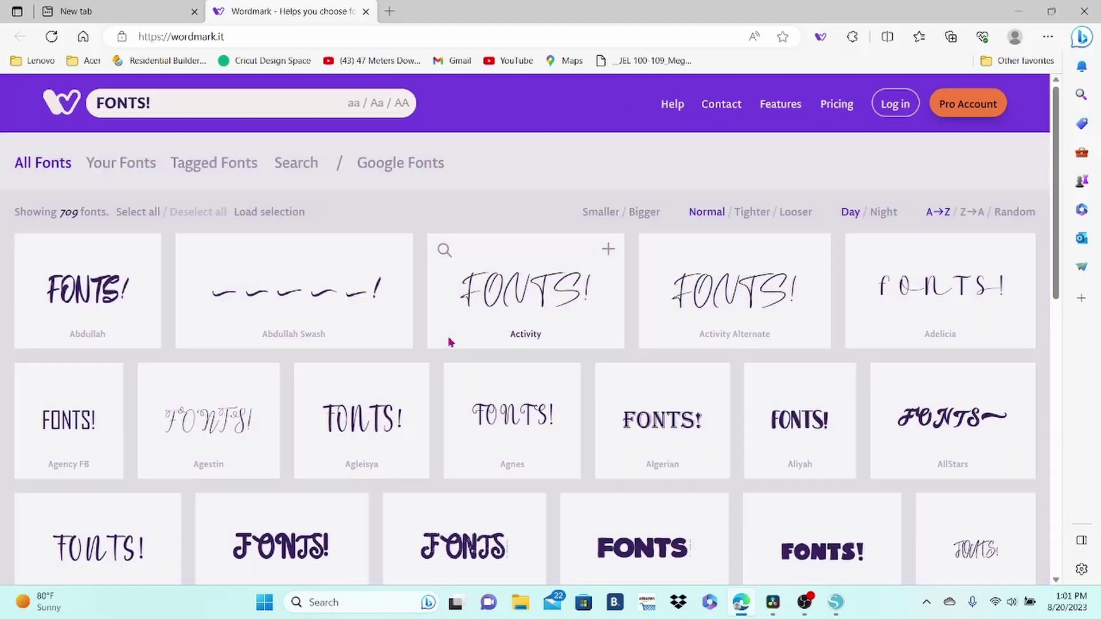
{"action": "middle_click", "coordinate": [1056, 279]}
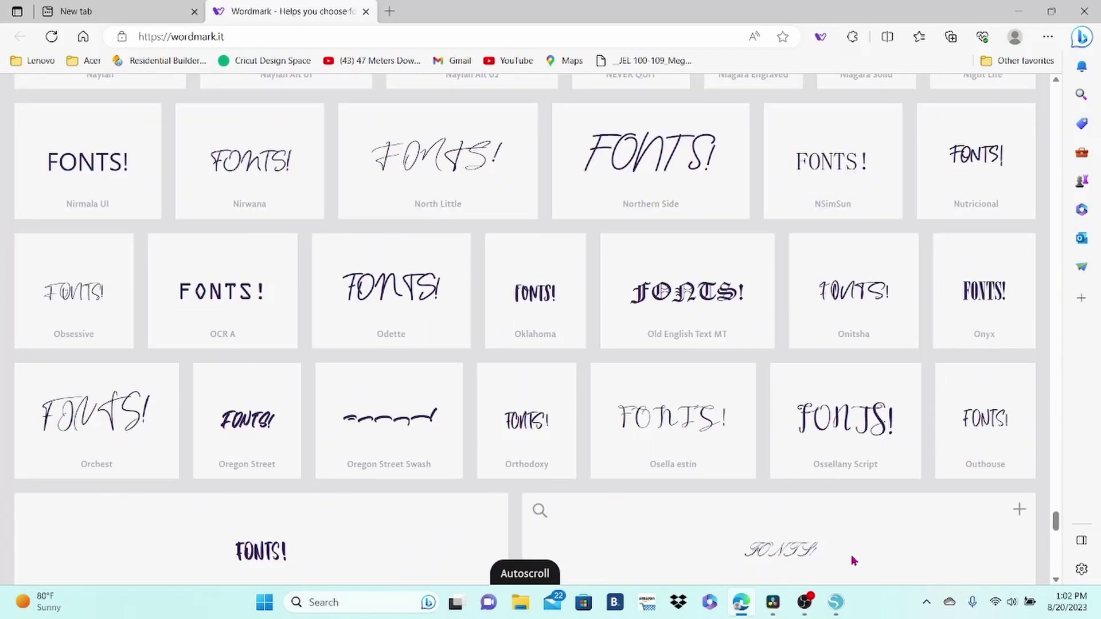
- Set FONTS! in Onyx, then change the text to read GLYPHS
{"action": "mouse_move", "coordinate": [837, 602]}
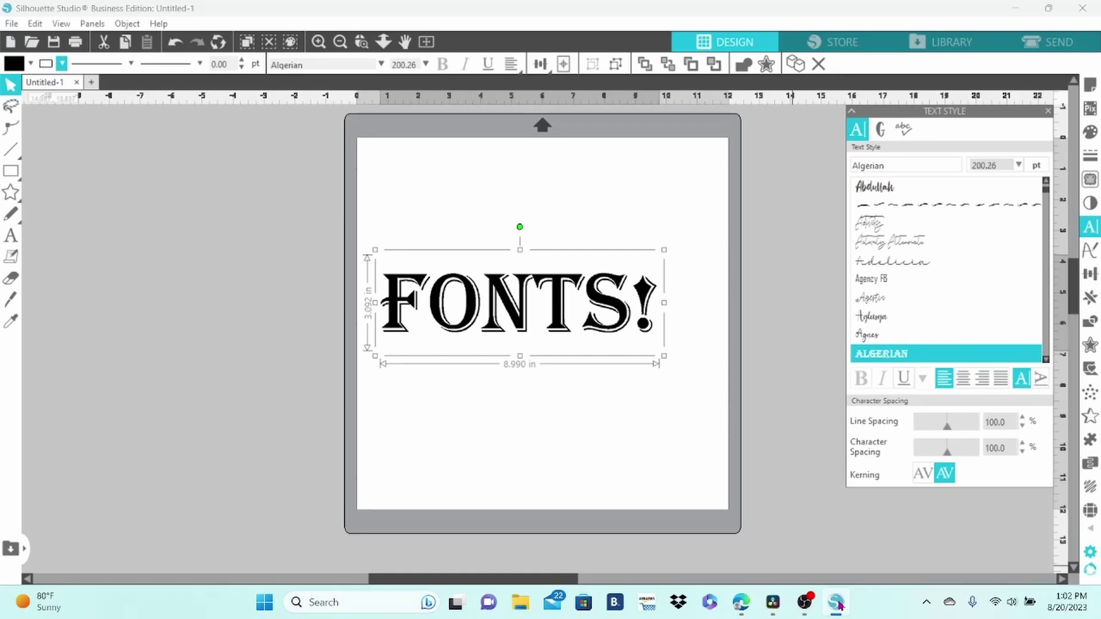
{"action": "left_click", "coordinate": [894, 165]}
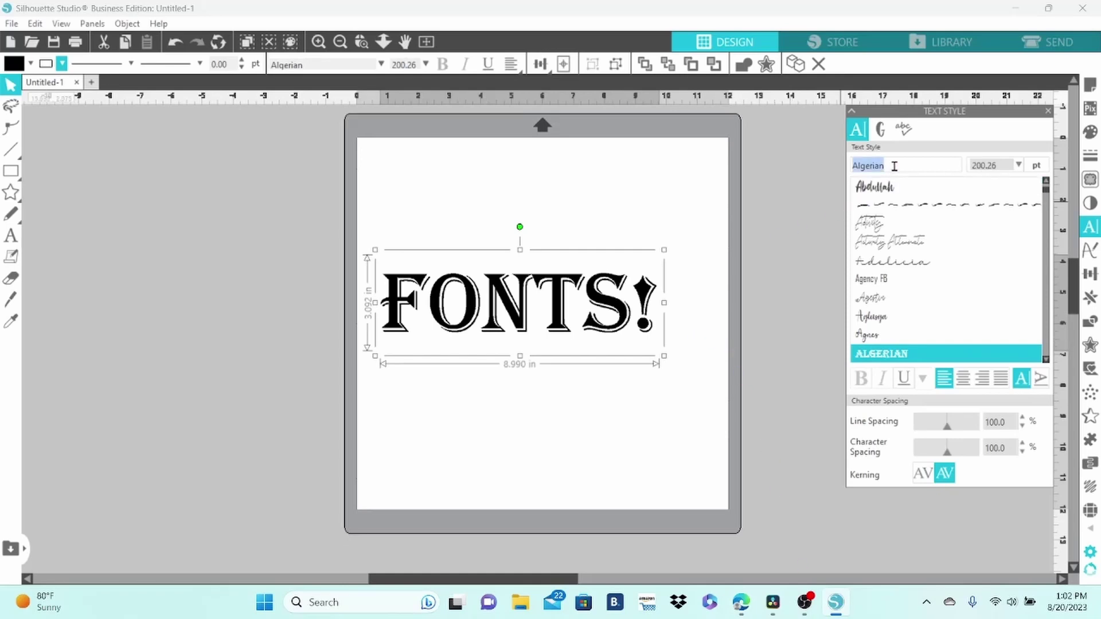
{"action": "type", "text": "ONYx"}
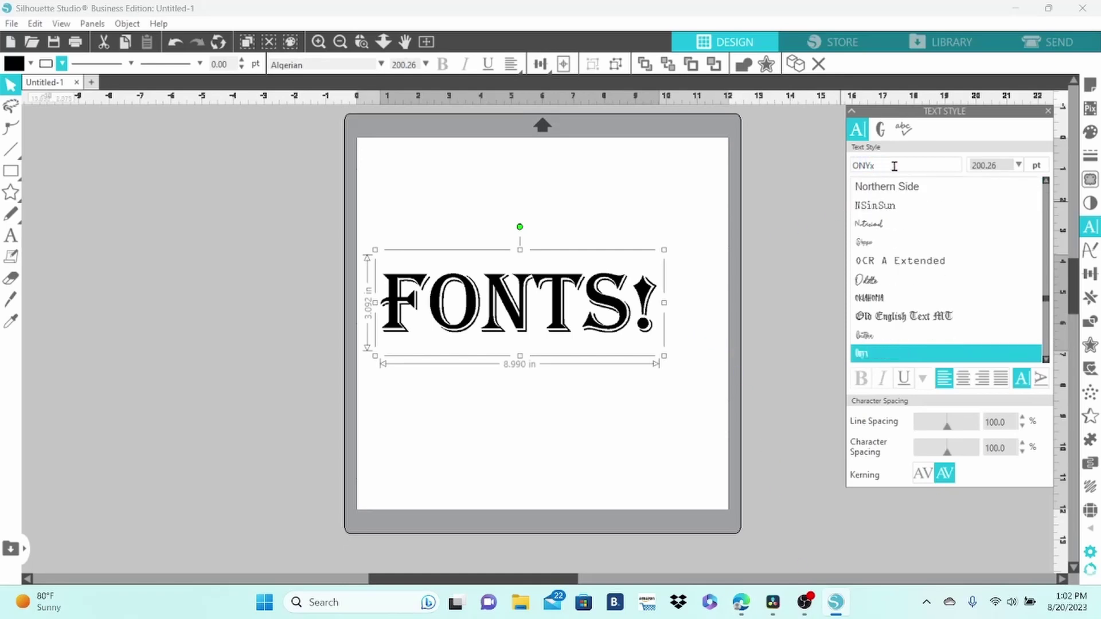
{"action": "key", "text": "Return"}
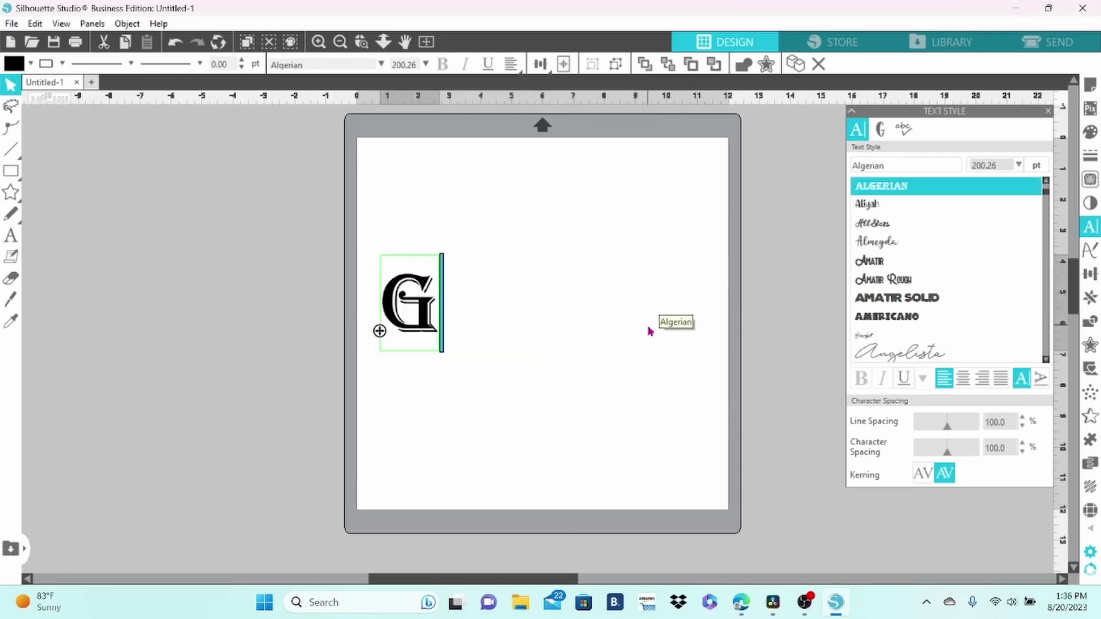
{"action": "type", "text": "LYPHS"}
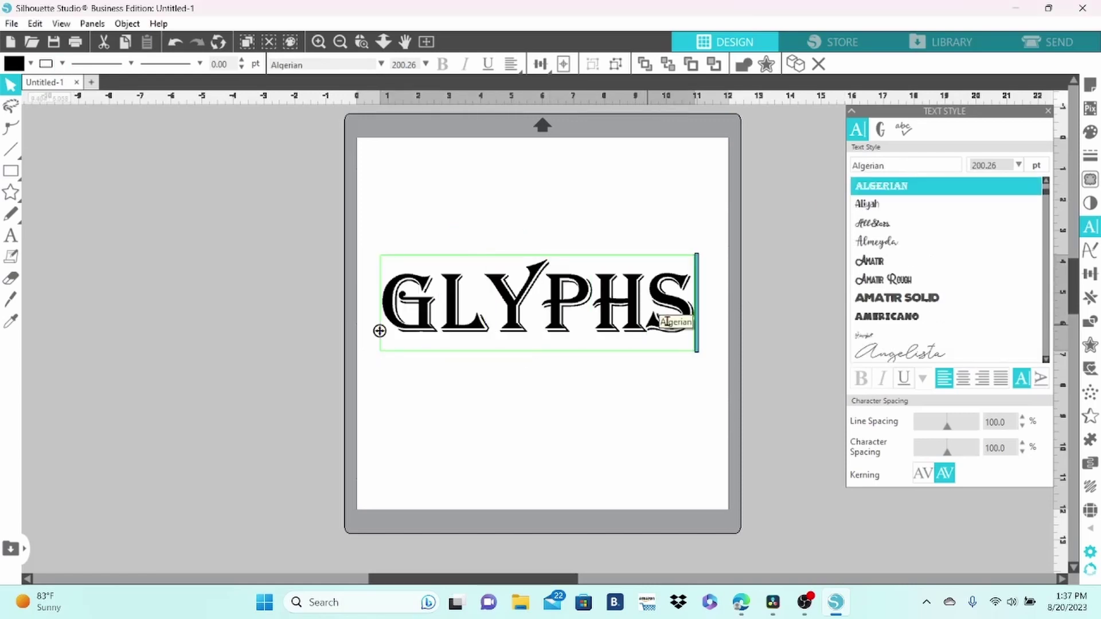
- Set the word in Berson Dream Script, found by searching 'bers'
{"action": "left_click", "coordinate": [898, 165]}
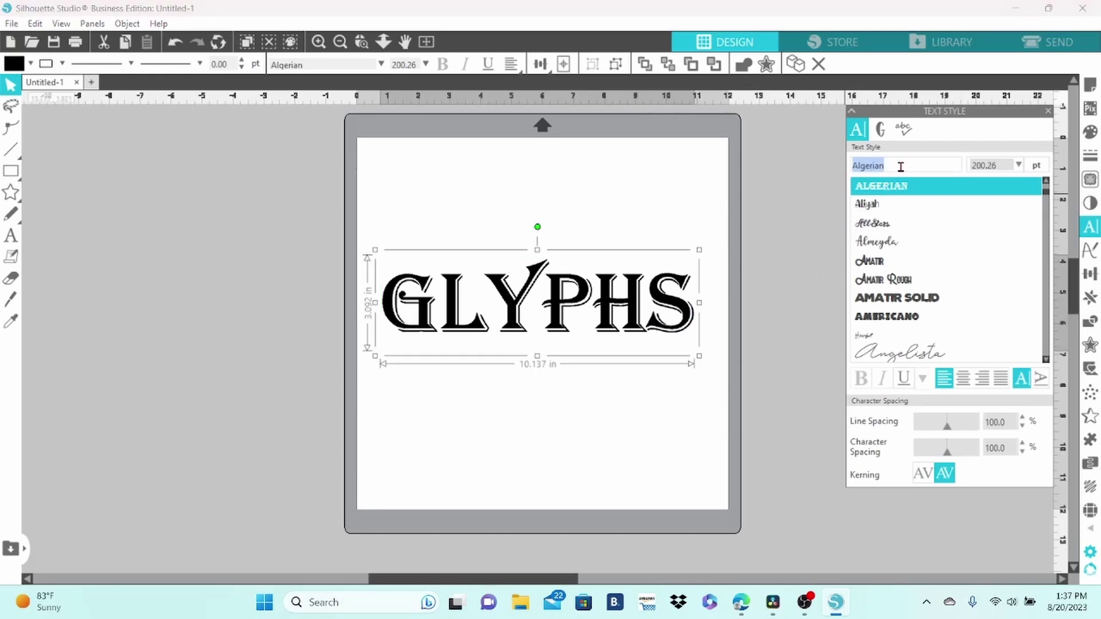
{"action": "type", "text": "berson Dream Extras"}
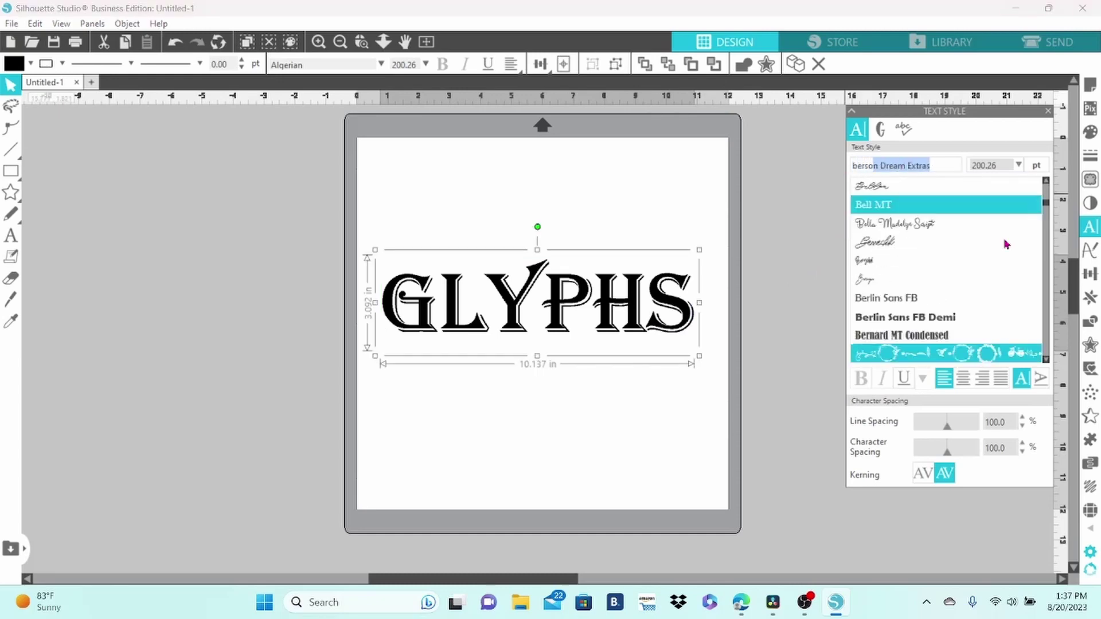
{"action": "scroll", "coordinate": [1046, 364], "scroll_direction": "down", "scroll_amount": 2}
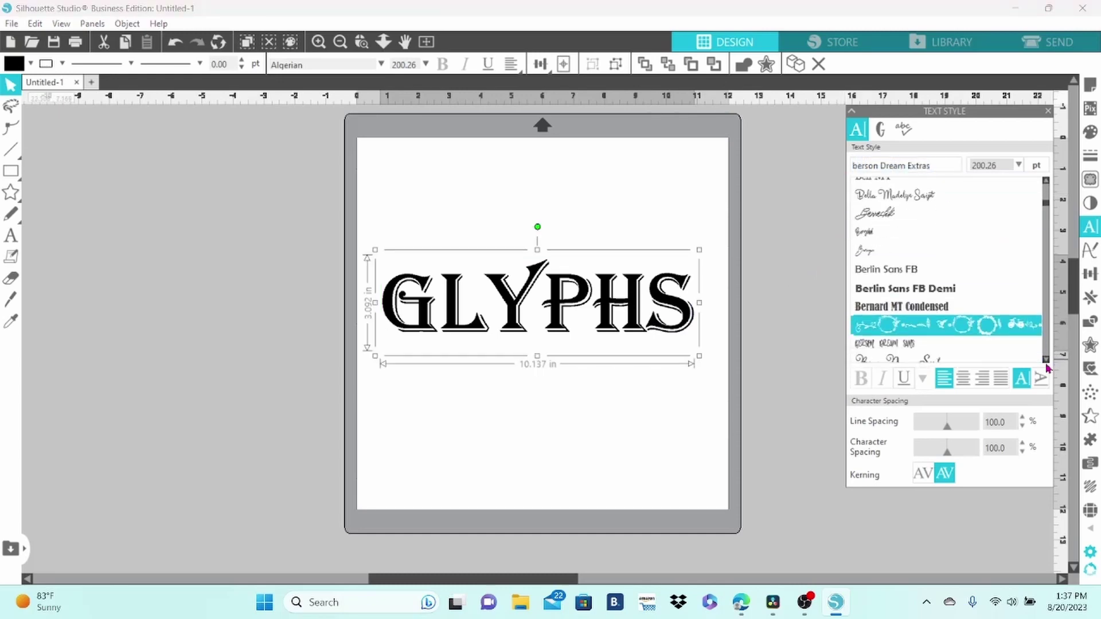
{"action": "left_click", "coordinate": [968, 349]}
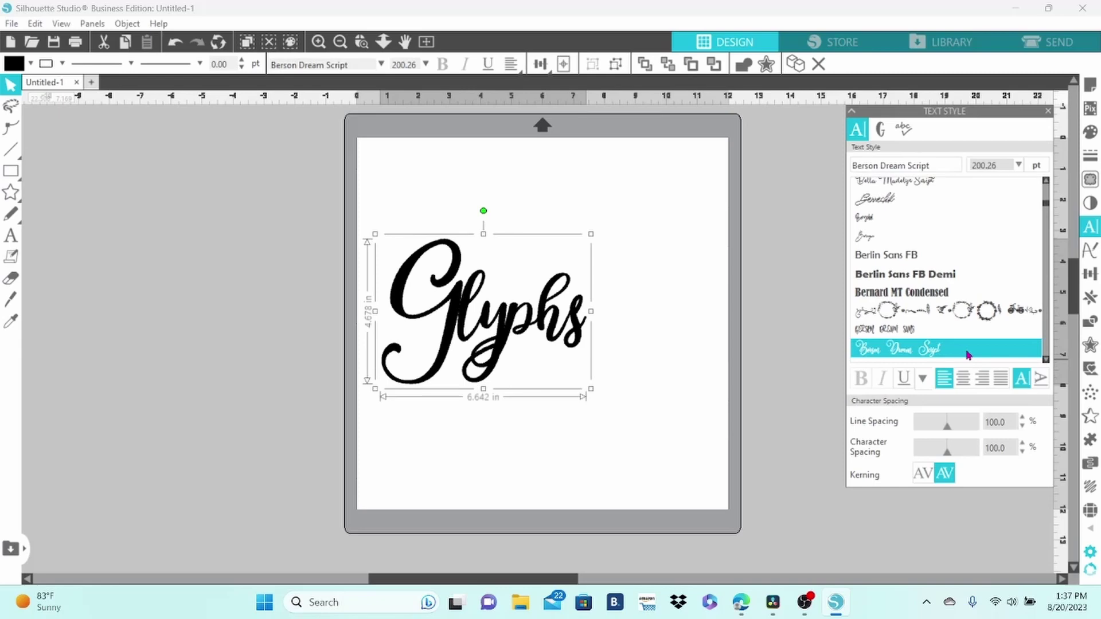
- Replace the first g and final s with swash alternate glyphs
{"action": "left_click", "coordinate": [883, 140]}
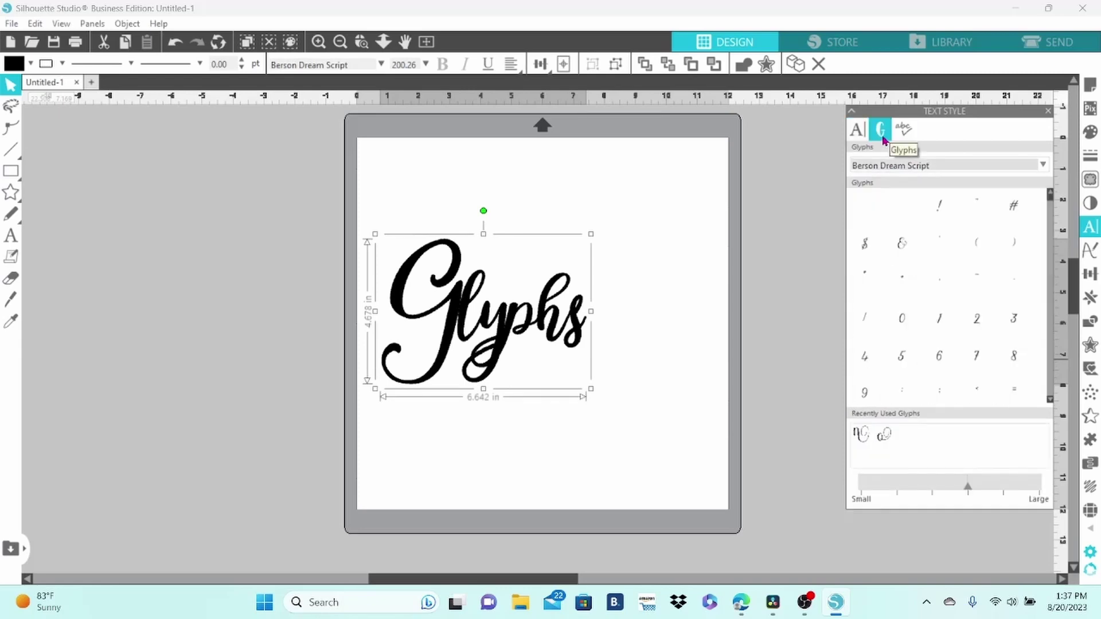
{"action": "left_click_drag", "start_coordinate": [1050, 196], "coordinate": [1049, 303]}
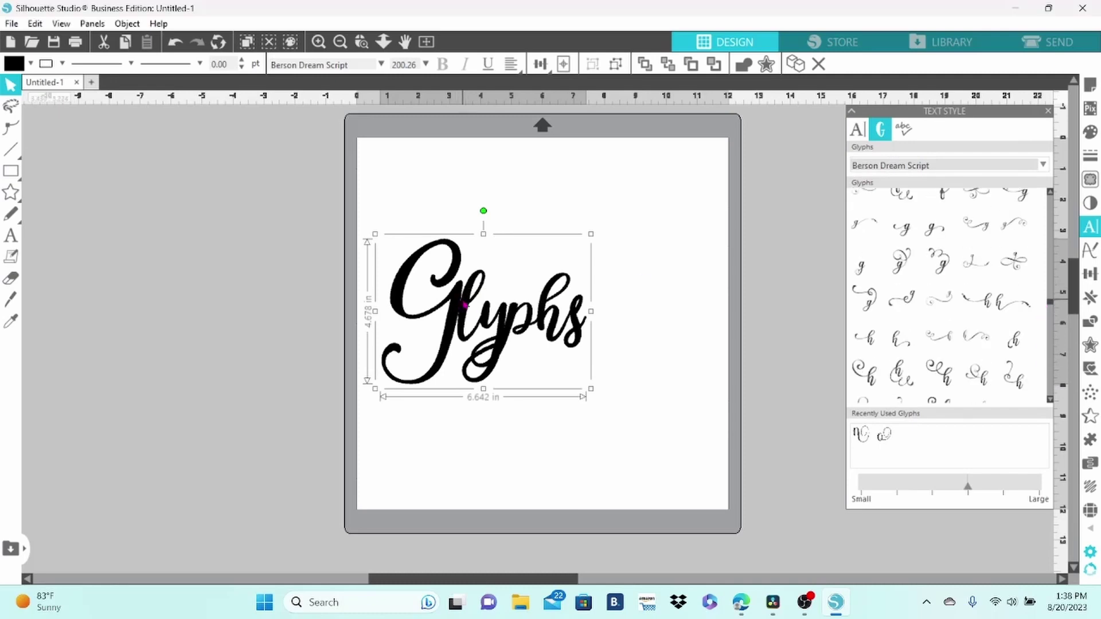
{"action": "double_click", "coordinate": [464, 304]}
{"action": "left_click_drag", "start_coordinate": [424, 321], "coordinate": [376, 327]}
{"action": "left_click", "coordinate": [936, 261]}
{"action": "scroll", "coordinate": [1062, 351], "scroll_direction": "down", "scroll_amount": 3}
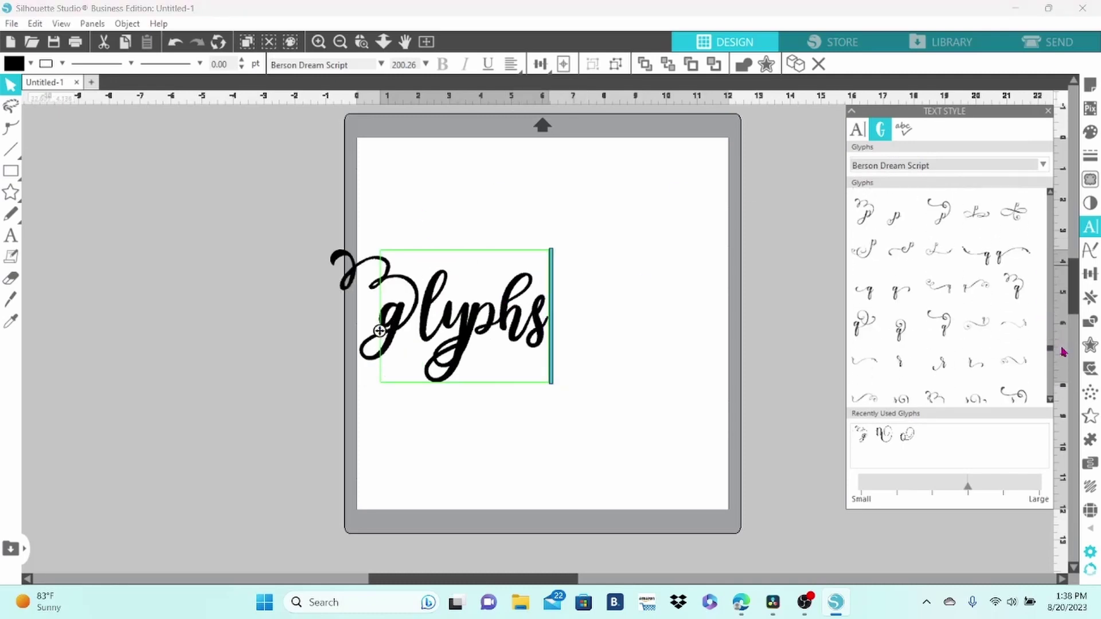
{"action": "scroll", "coordinate": [1062, 351], "scroll_direction": "down", "scroll_amount": 3}
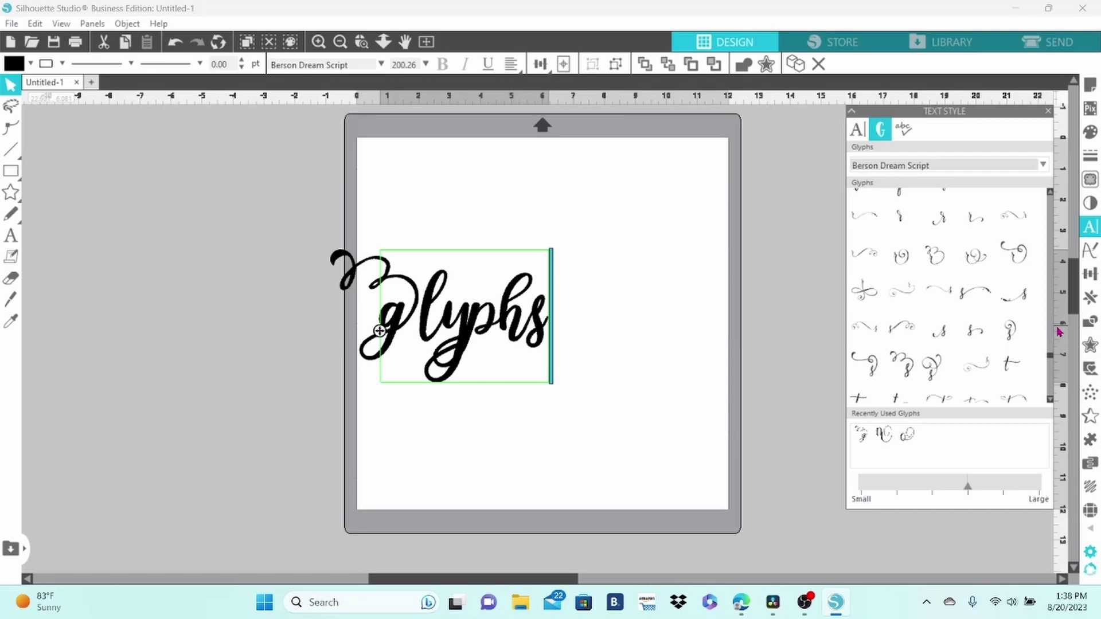
{"action": "left_click", "coordinate": [901, 327]}
{"action": "left_click", "coordinate": [549, 333]}
{"action": "key", "text": "BackSpace"}
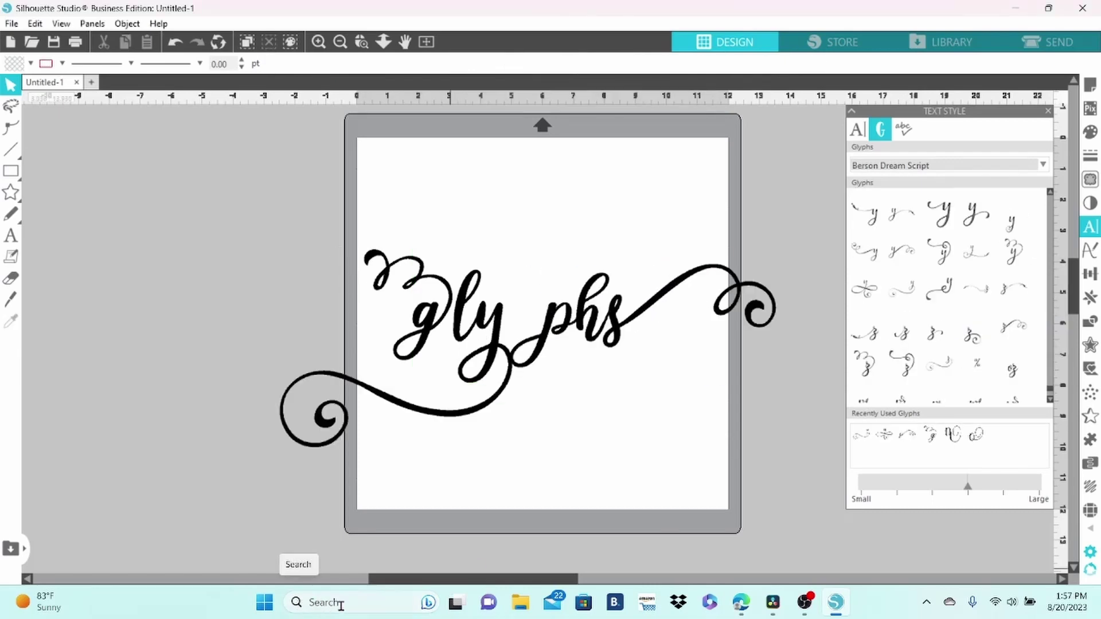
- Launch Windows Character Map by searching 'charac' from the taskbar
{"action": "left_click", "coordinate": [339, 603]}
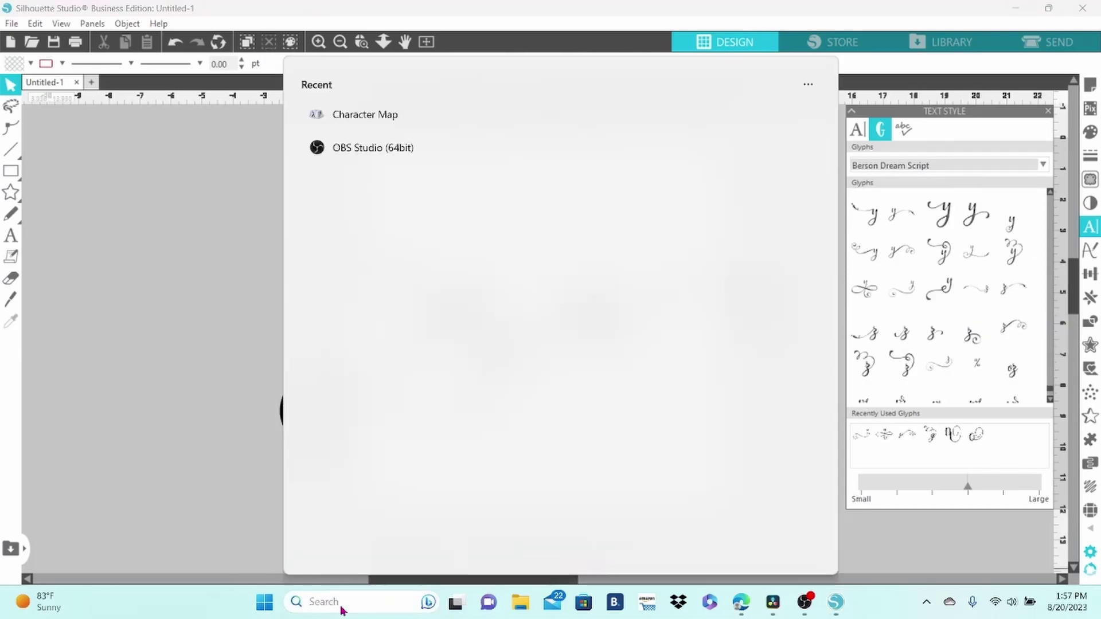
{"action": "type", "text": "cha"}
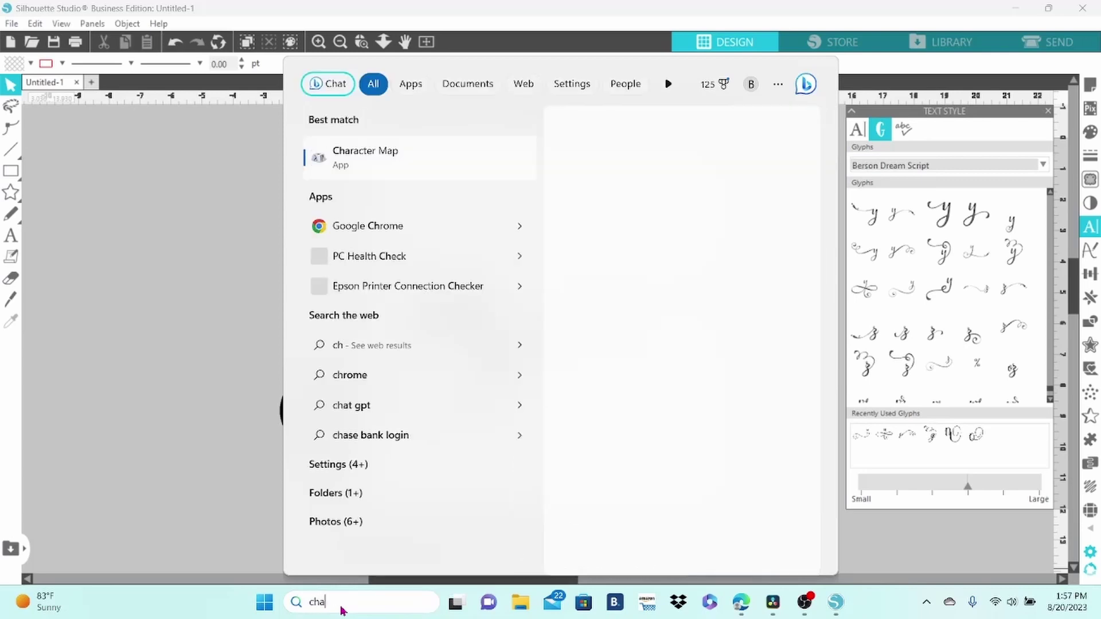
{"action": "type", "text": "rac"}
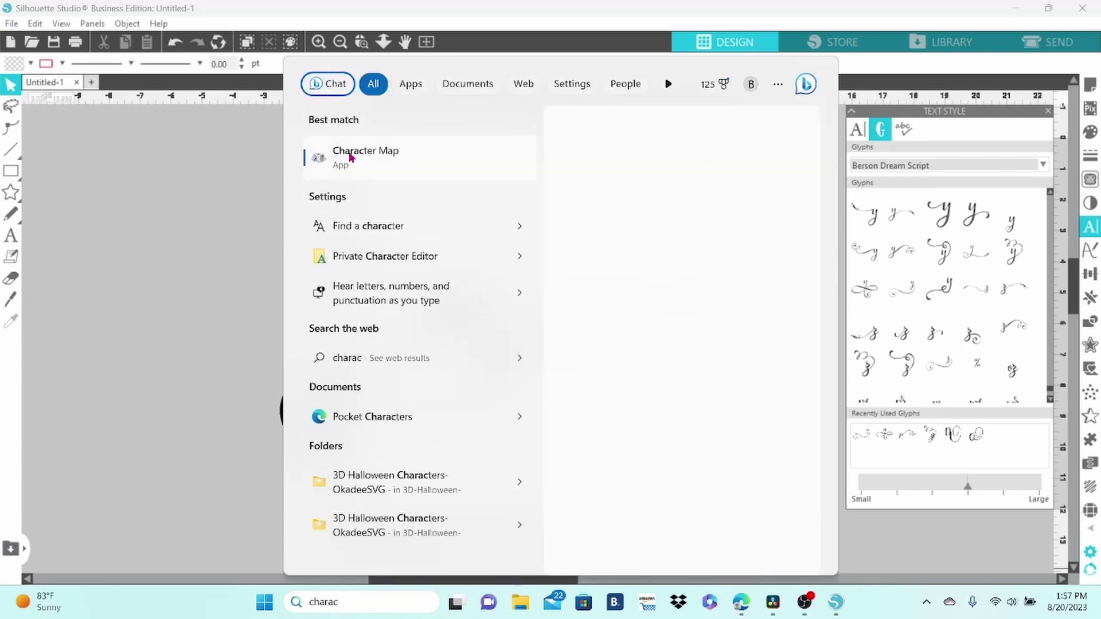
{"action": "left_click", "coordinate": [379, 158]}
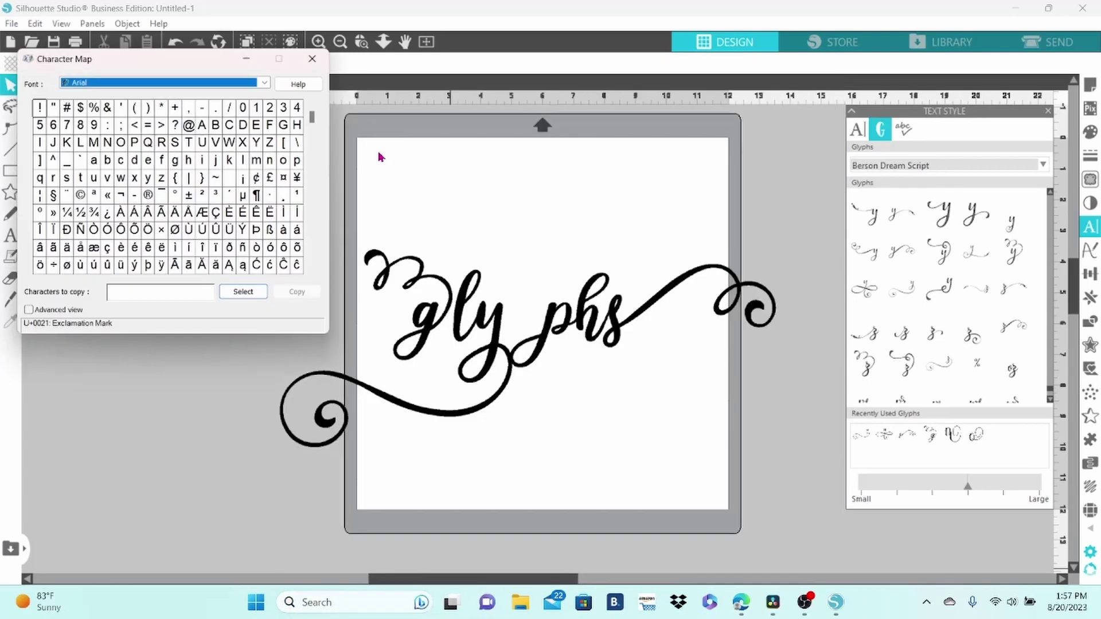